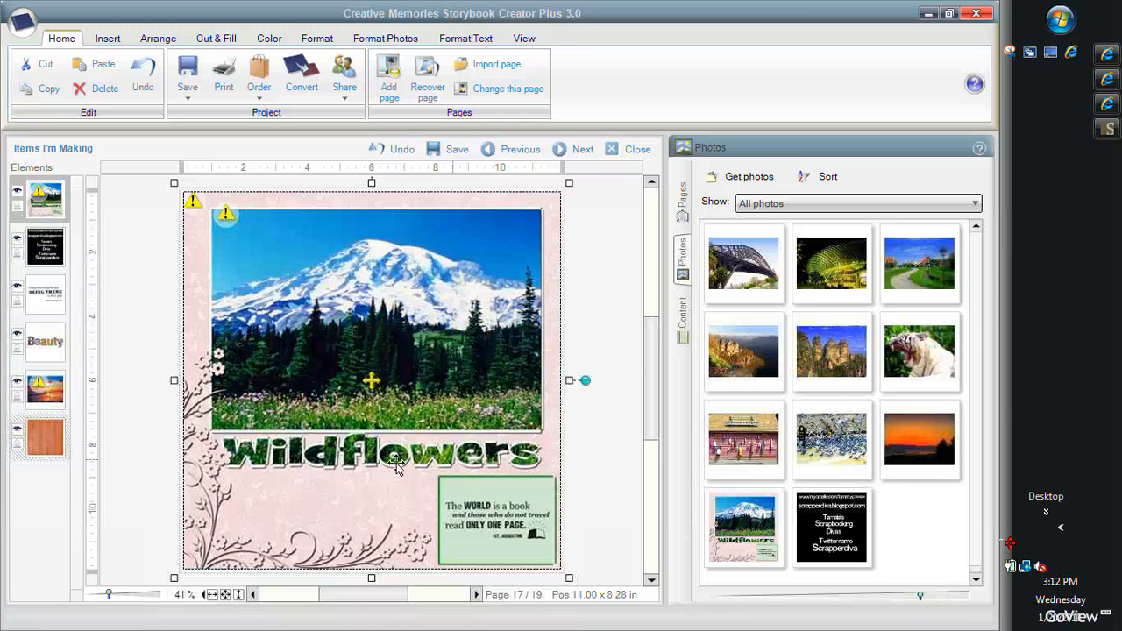
# - Hide the Wildflowers layout and the black contact-details element so the orange Beauty page underneath is exposed
pyautogui.click(16, 191)
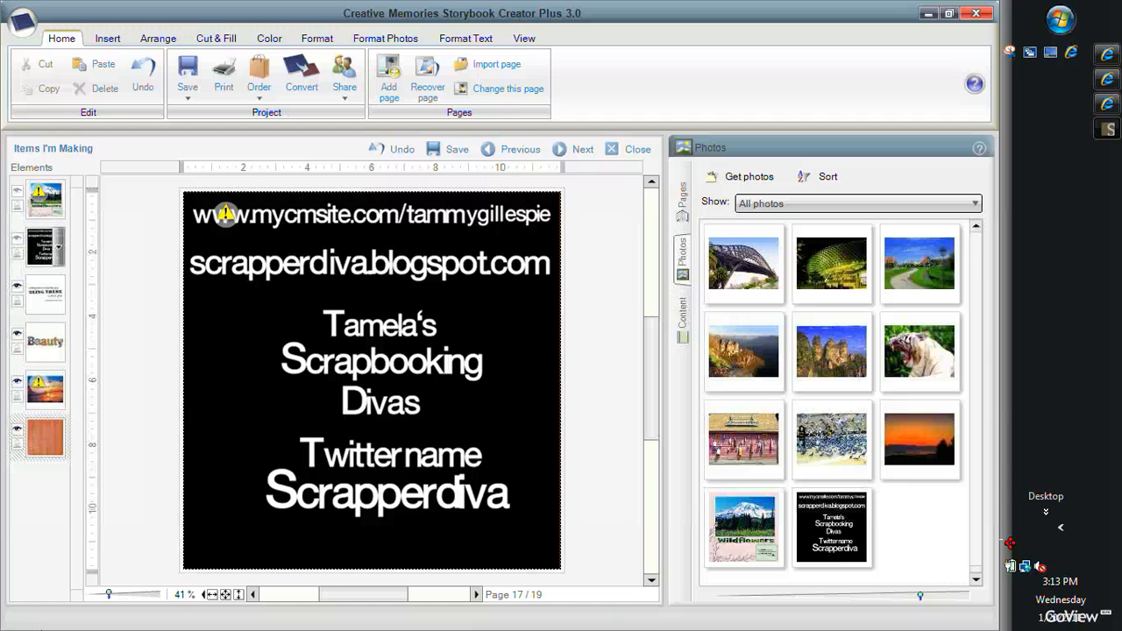
pyautogui.click(17, 237)
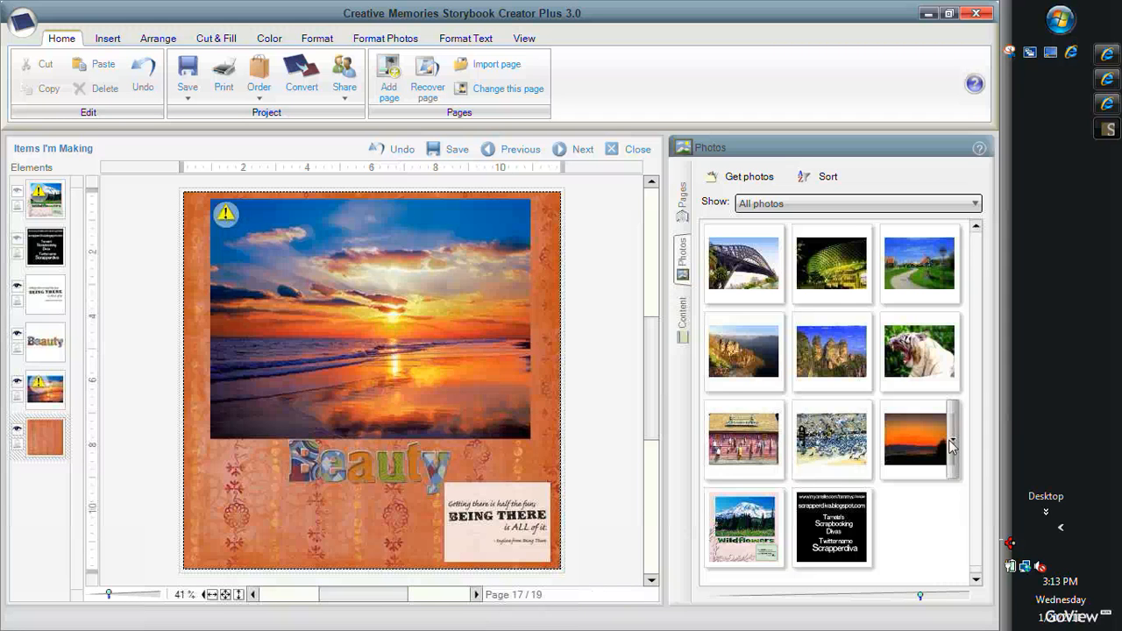
pyautogui.moveTo(957, 443)
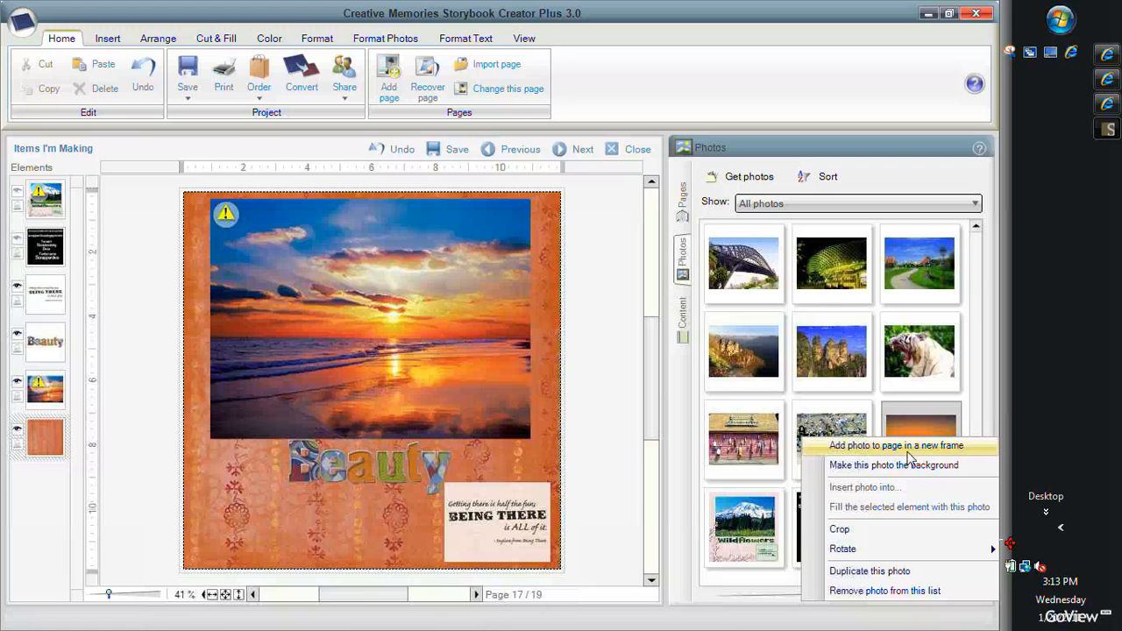
pyautogui.click(593, 403)
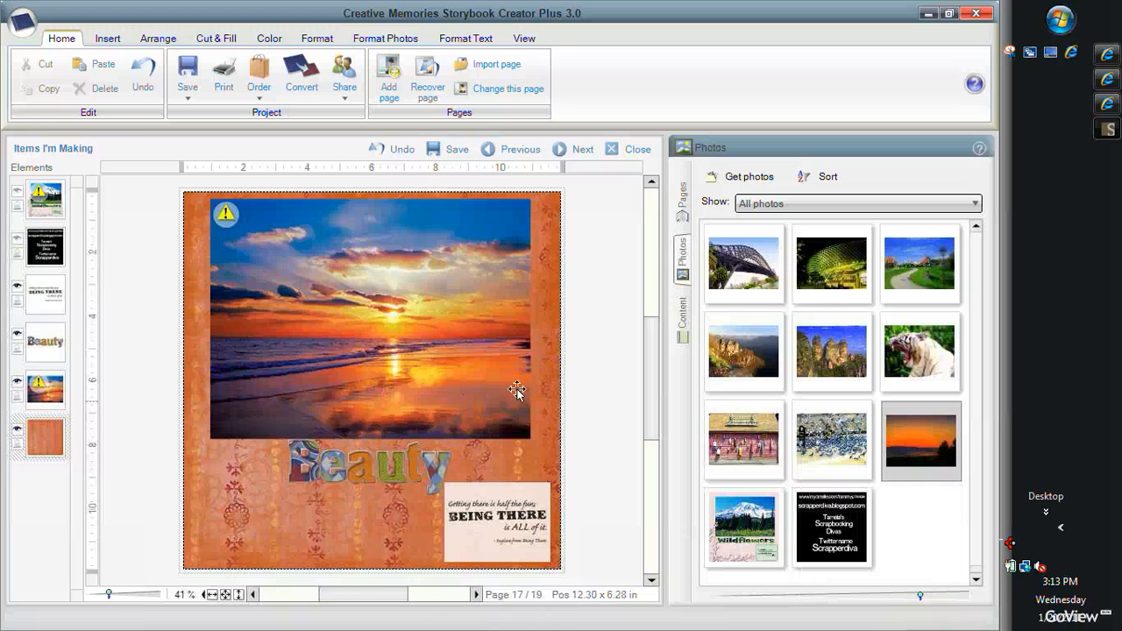
pyautogui.click(445, 374)
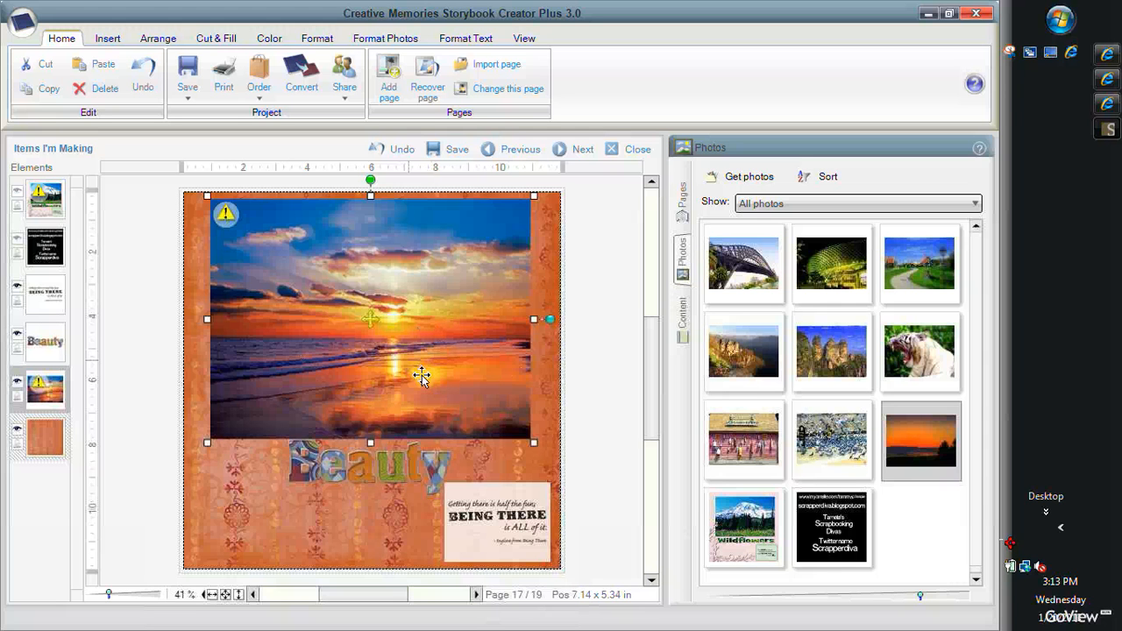
pyautogui.click(394, 481)
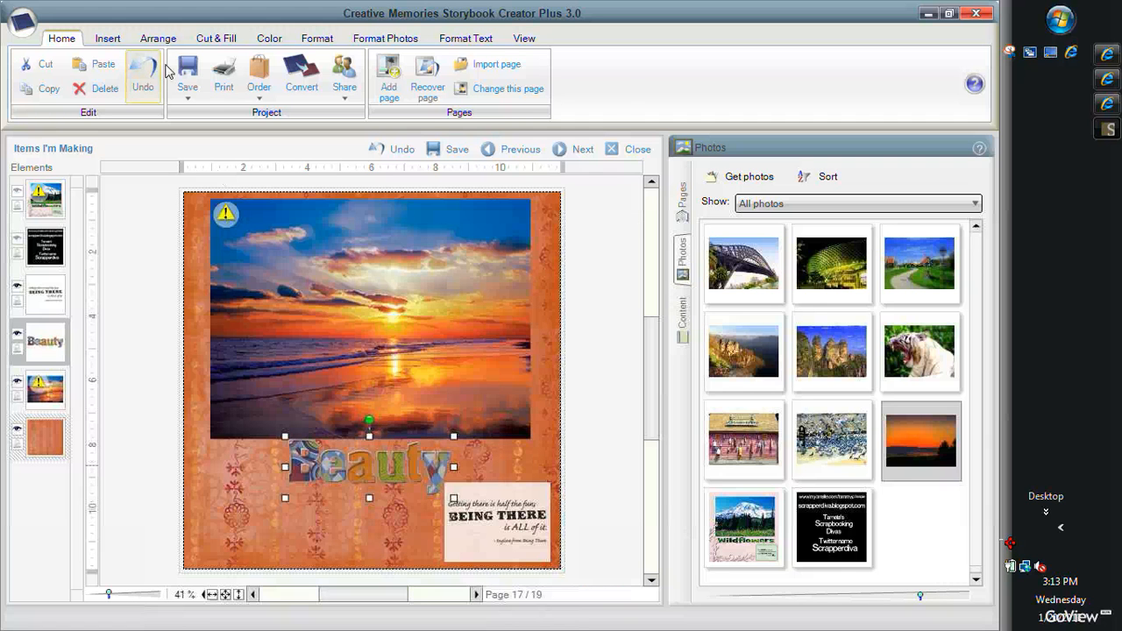
# - Choose the Best Buds Alpha Set from the Best Buds Digital Kit as the fancy text alpha set
pyautogui.click(107, 40)
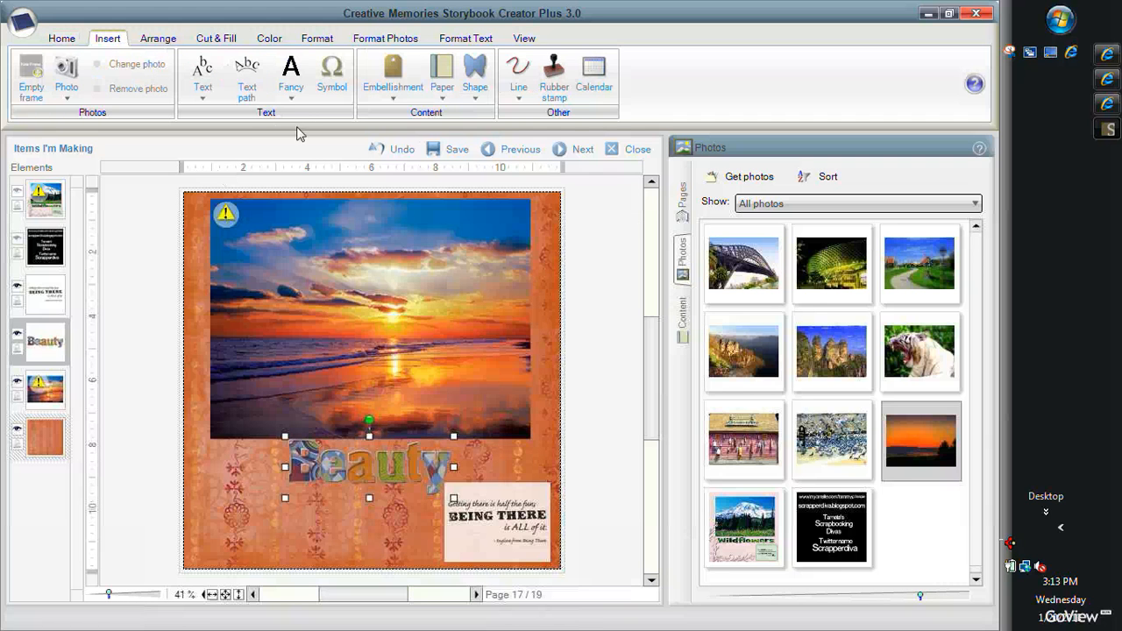
pyautogui.click(291, 102)
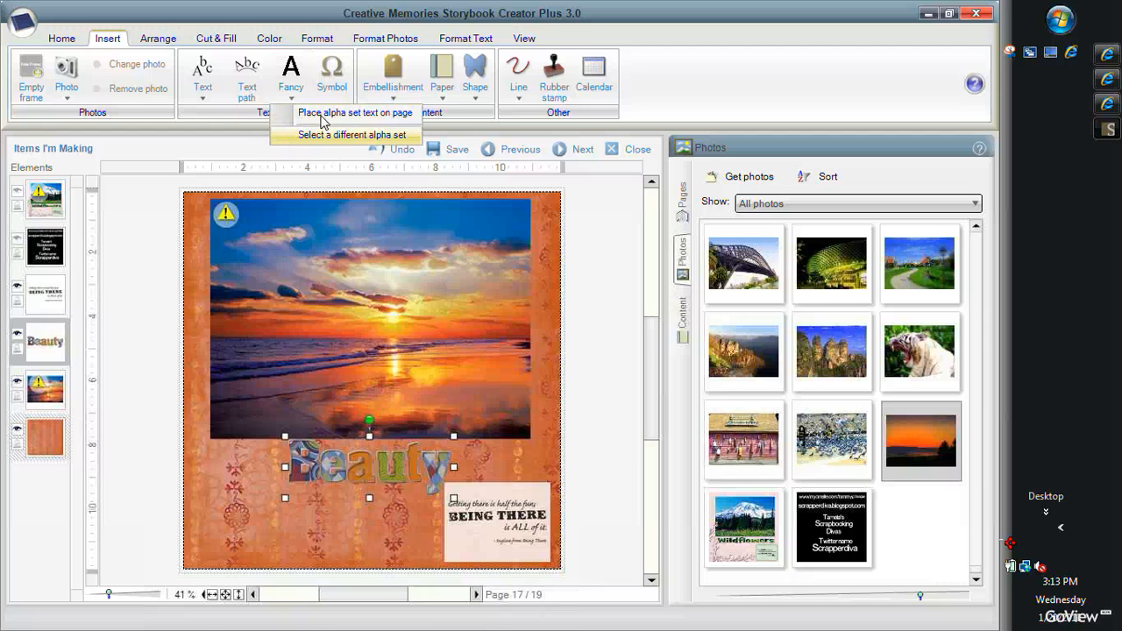
pyautogui.click(332, 136)
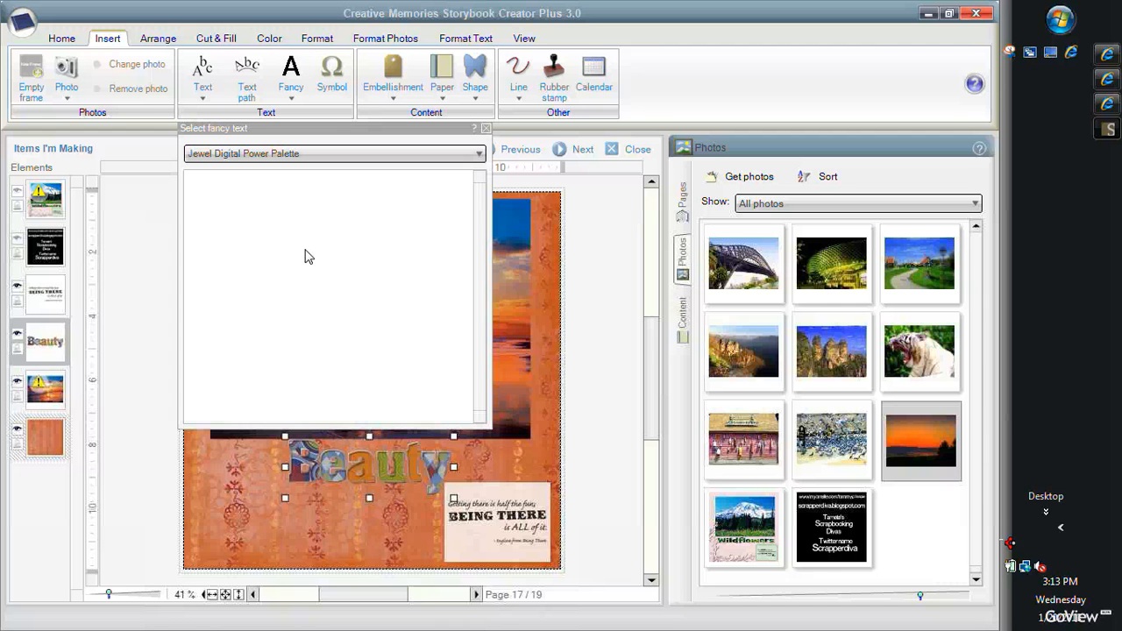
pyautogui.click(458, 160)
pyautogui.scroll(-2, 392, 298)
pyautogui.scroll(-1, 392, 298)
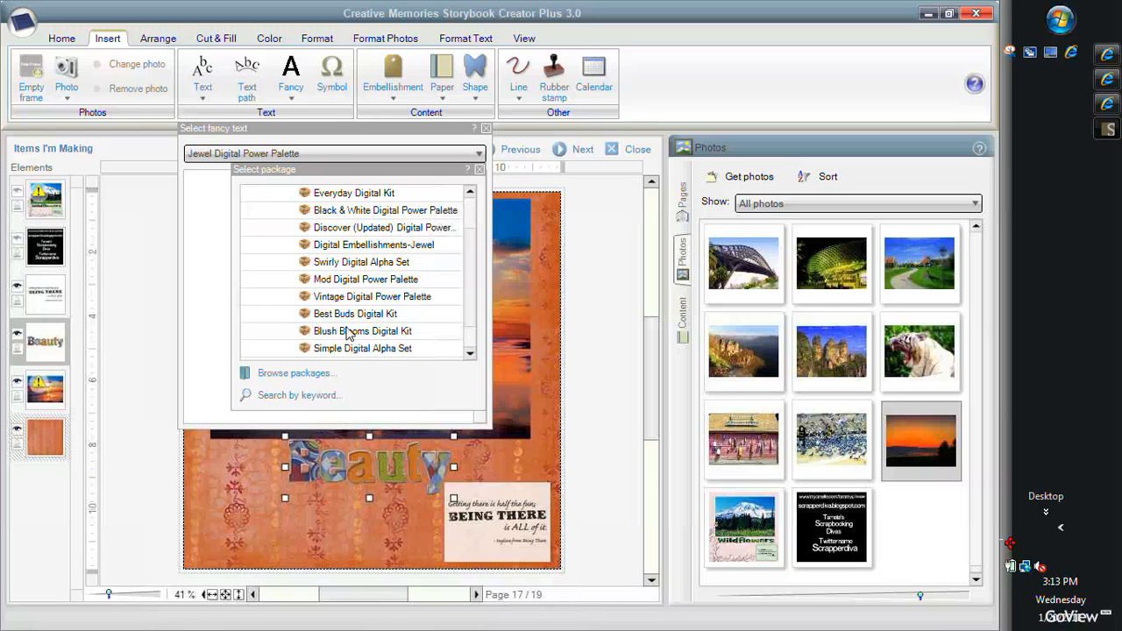
pyautogui.click(343, 321)
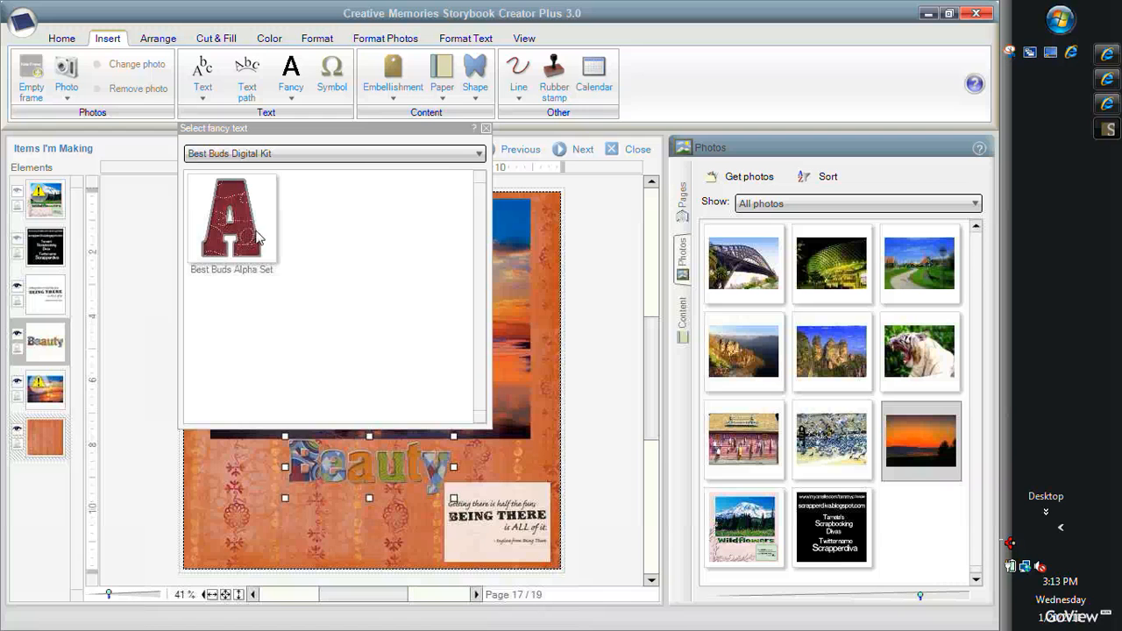
pyautogui.click(256, 235)
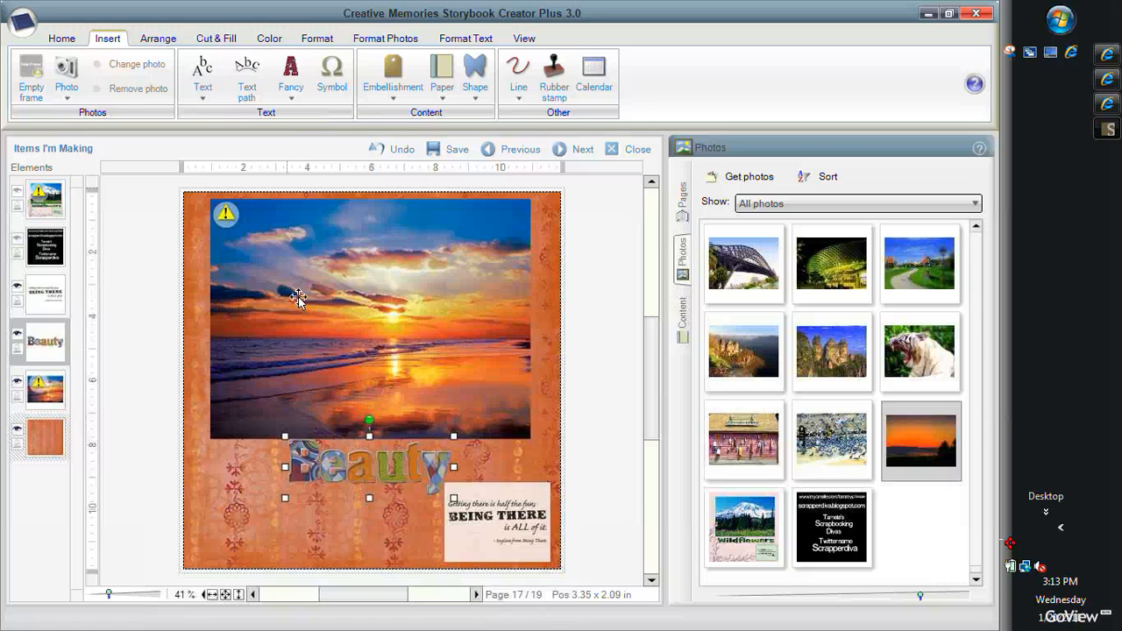
# - Remove the sunset photo from its frame above the Beauty title, keeping the empty frame
pyautogui.click(388, 339)
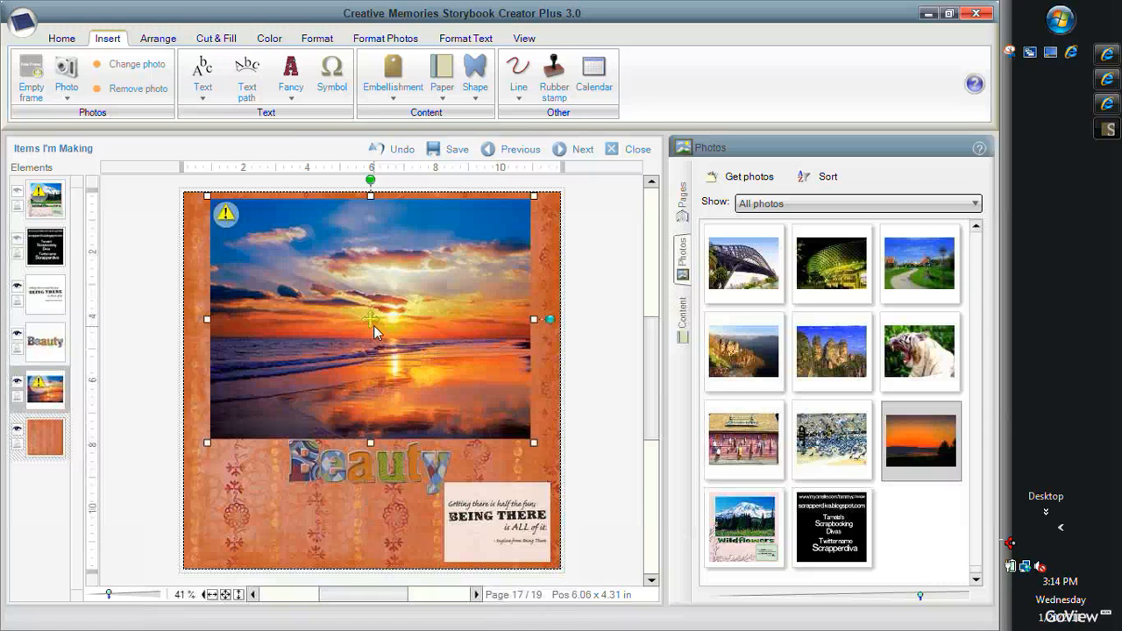
pyautogui.rightClick(373, 325)
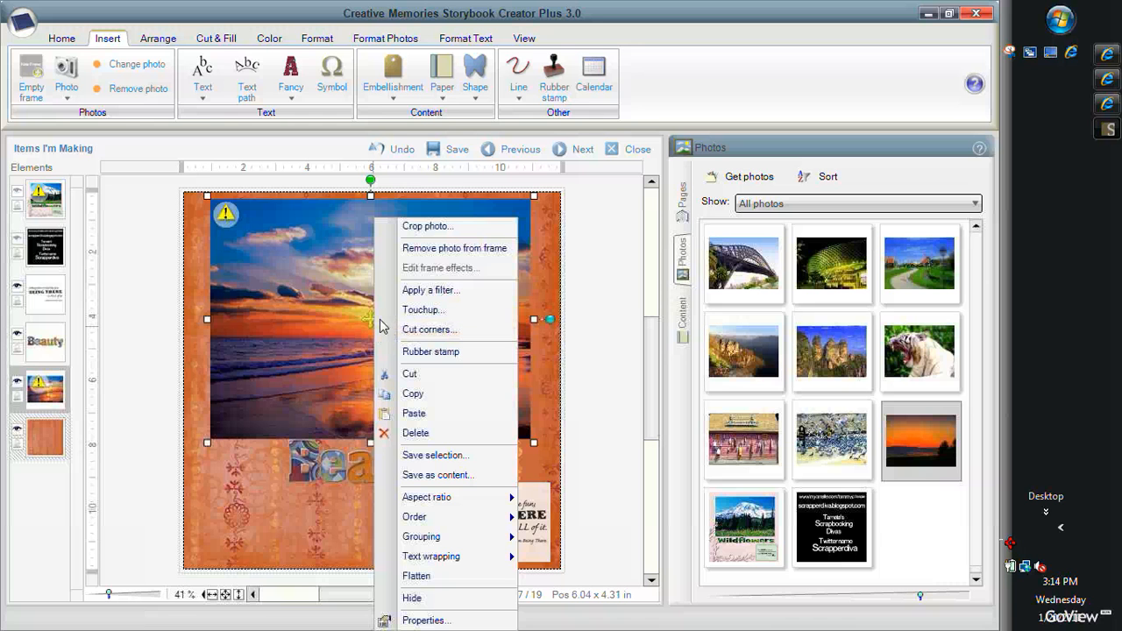
pyautogui.click(534, 351)
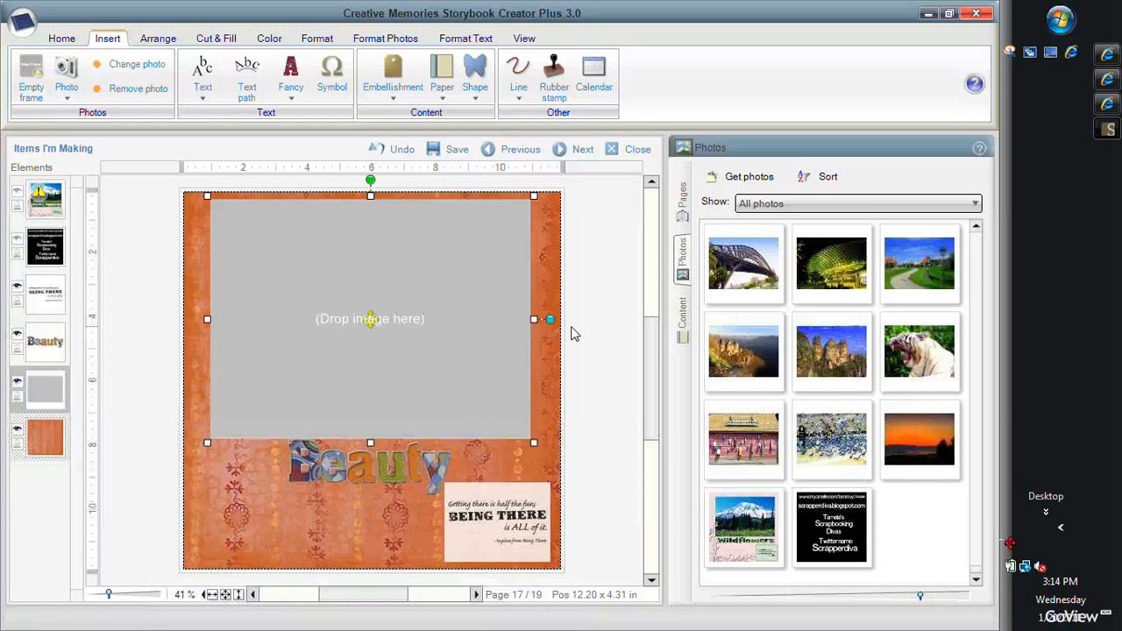
pyautogui.click(579, 332)
# - Group the empty photo frame with the Beauty title below it
pyautogui.click(425, 367)
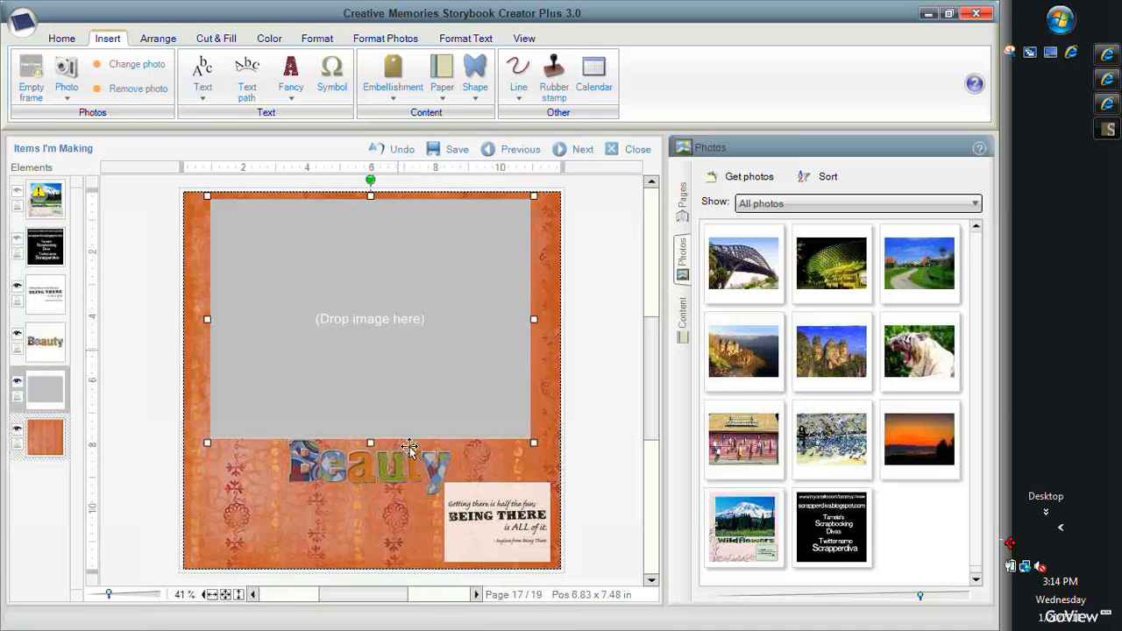
pyautogui.keyDown('shift'); pyautogui.click(394, 480); pyautogui.keyUp('shift')
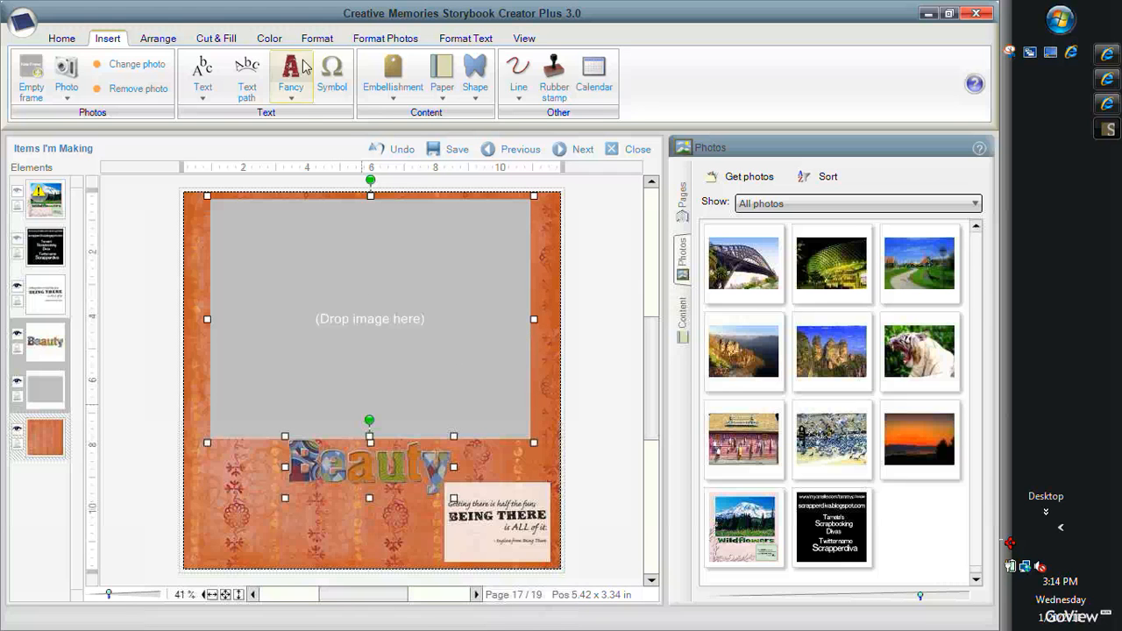
pyautogui.click(163, 39)
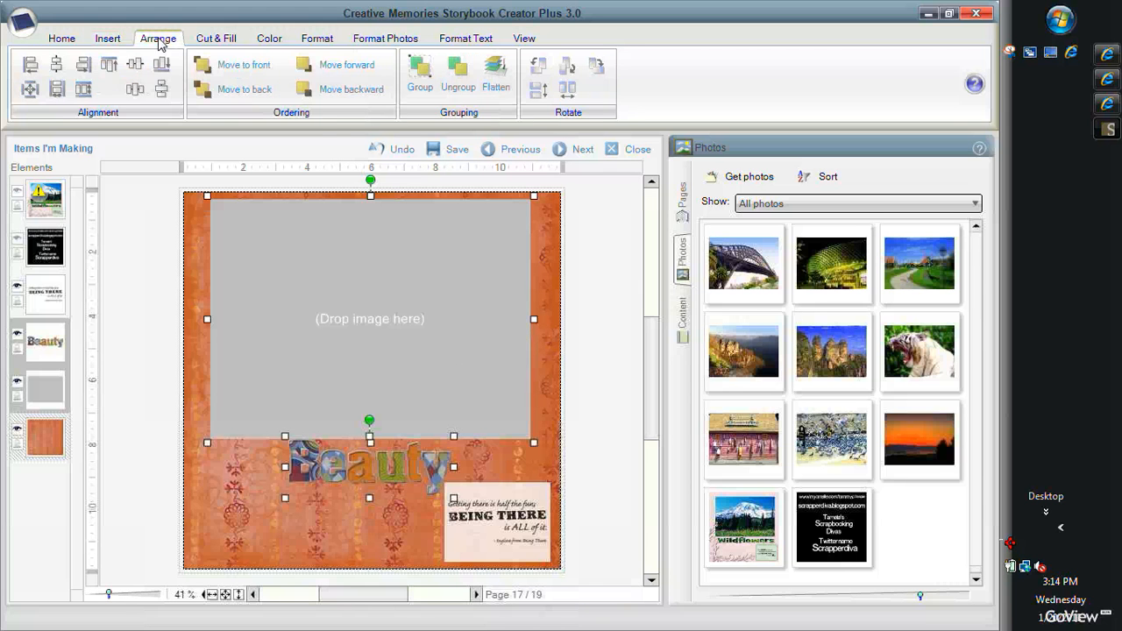
pyautogui.click(423, 83)
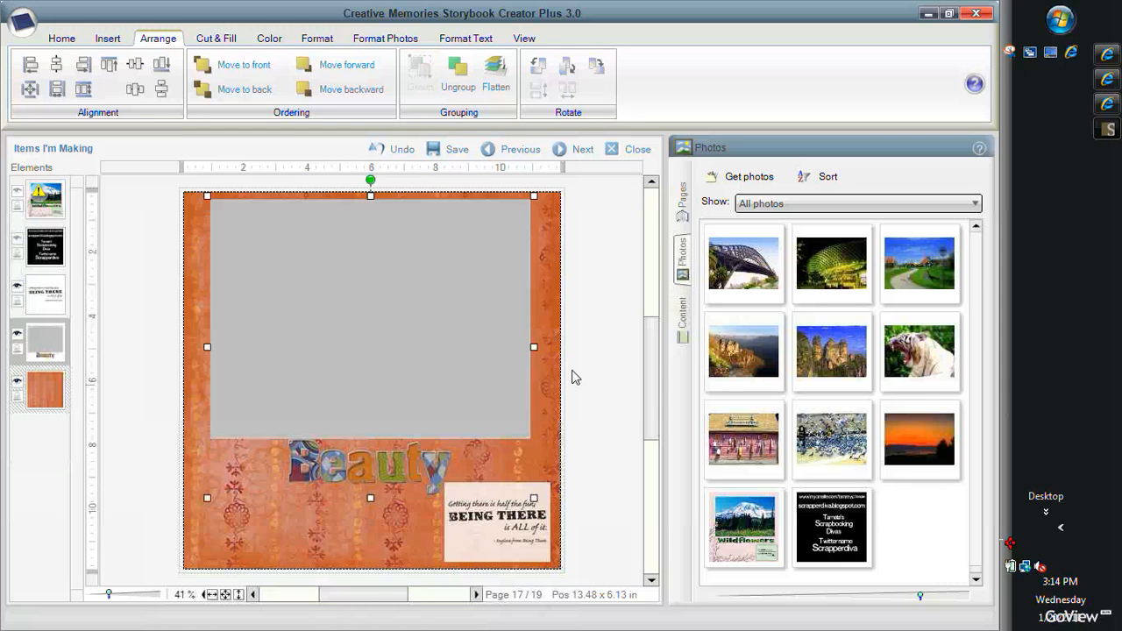
# - Flatten the grouped frame and Beauty title into a single element
pyautogui.rightClick(335, 332)
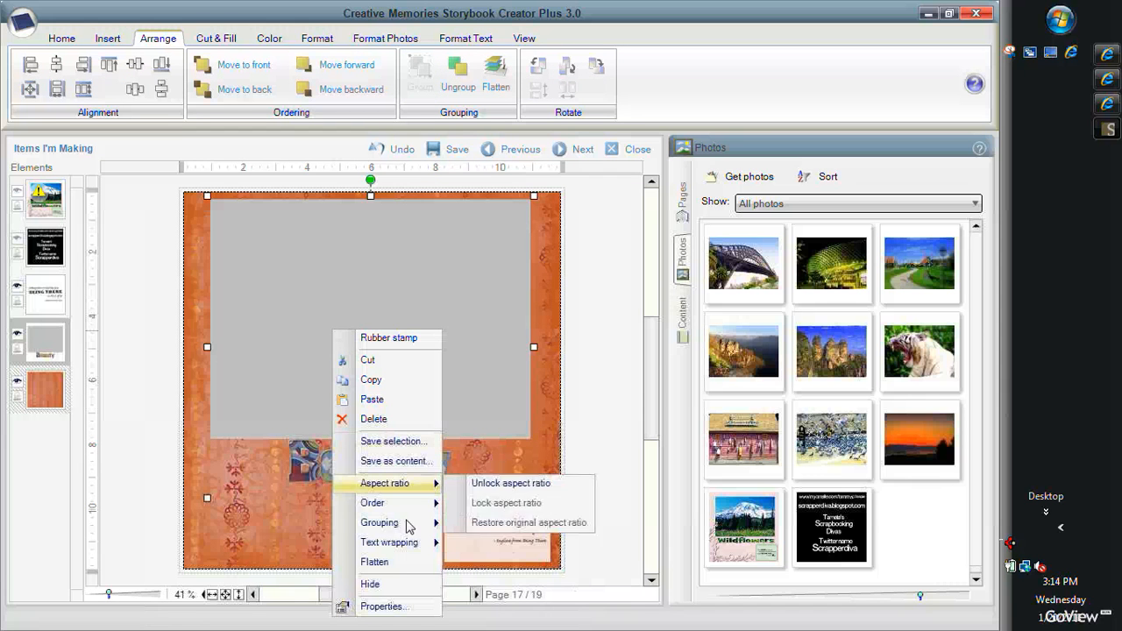
pyautogui.moveTo(402, 554)
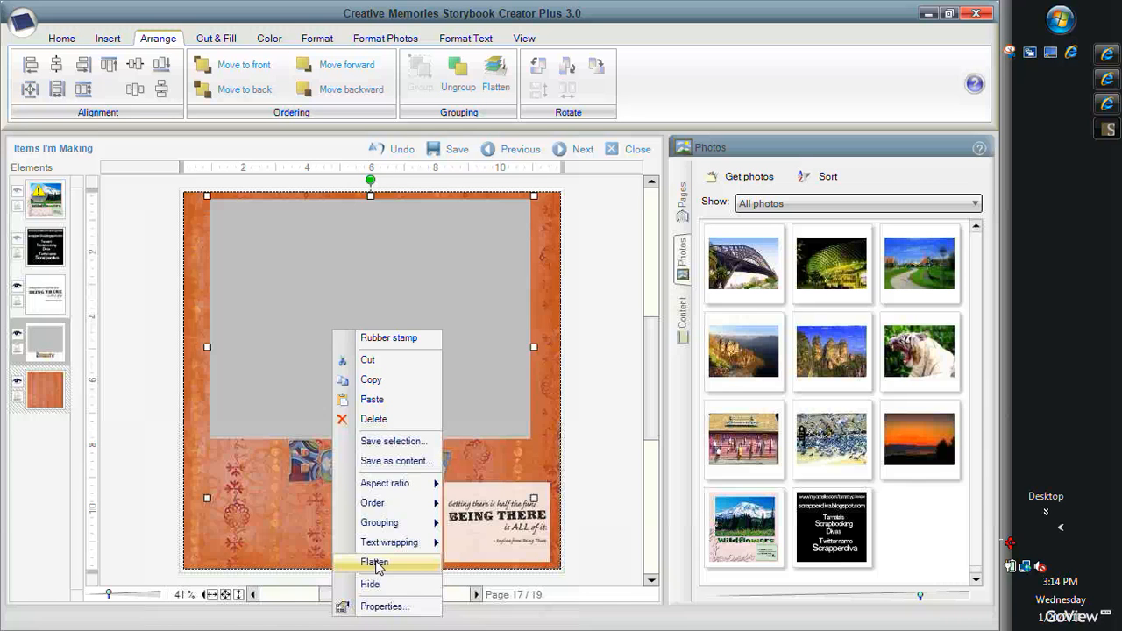
pyautogui.click(375, 563)
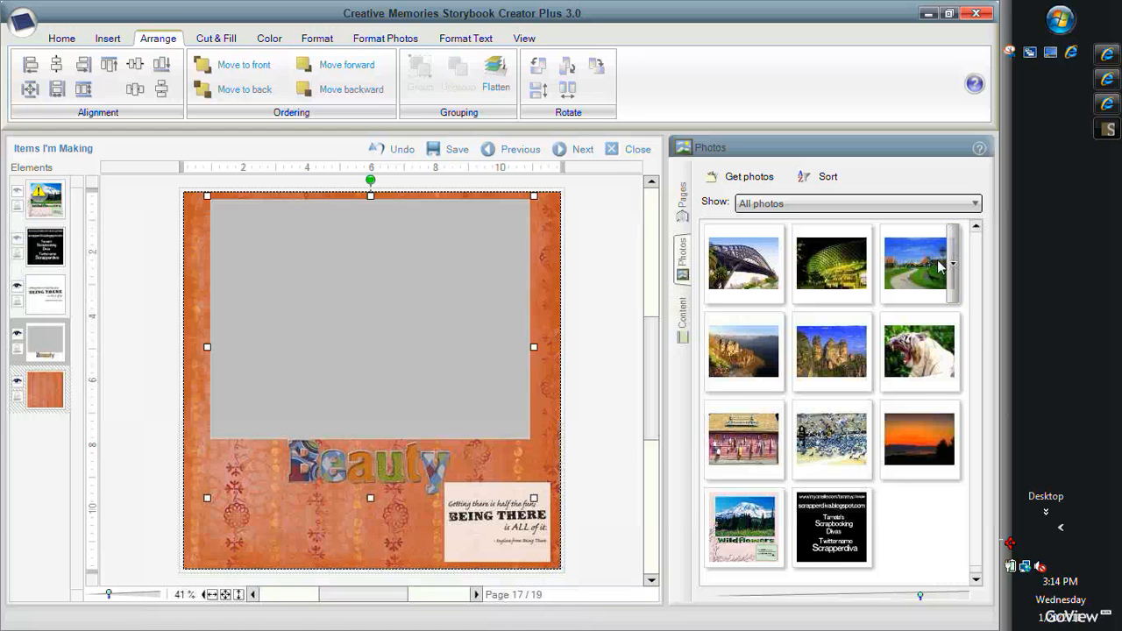
# - Fill the flattened frame and Beauty title with the beach sunset photo from the project's photos
pyautogui.click(976, 230)
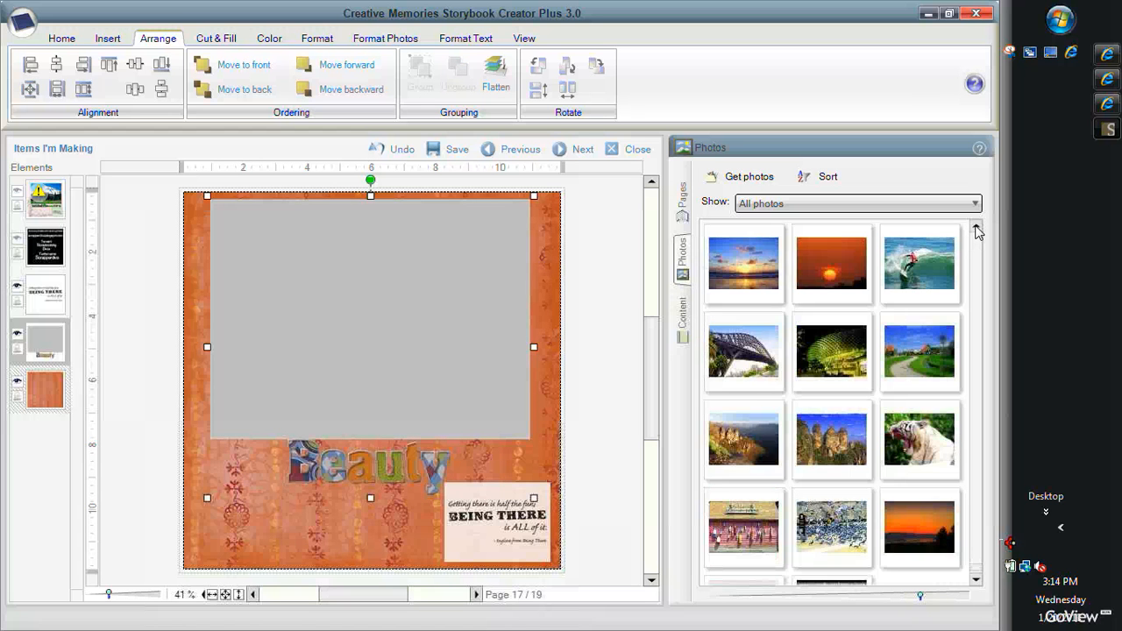
pyautogui.click(977, 230)
pyautogui.click(977, 230)
pyautogui.click(976, 229)
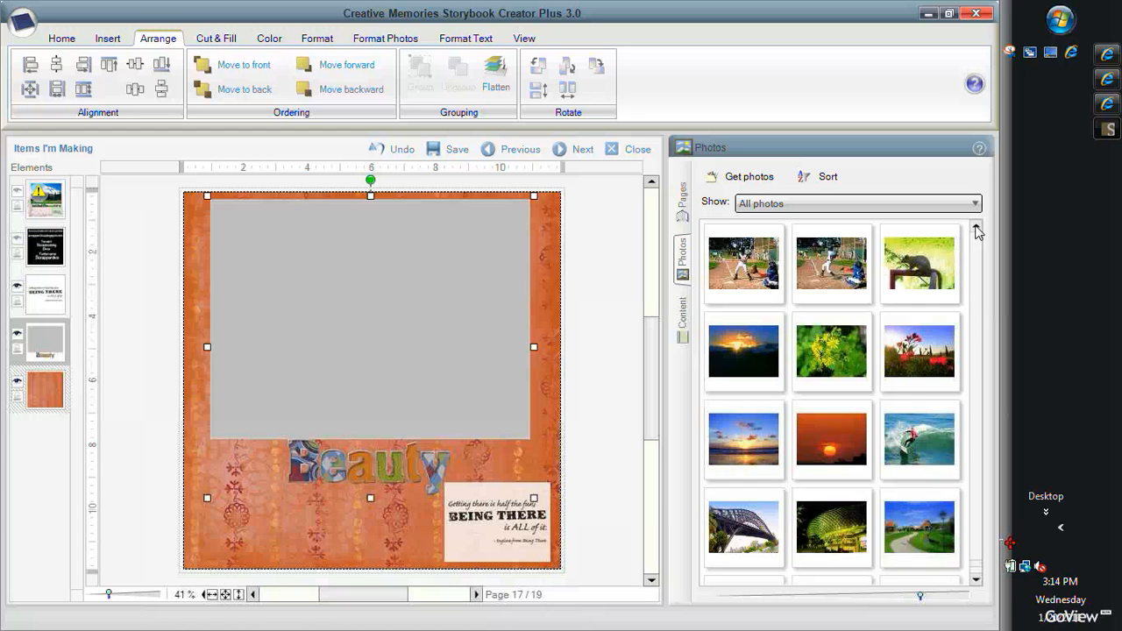
pyautogui.click(977, 230)
pyautogui.click(977, 230)
pyautogui.click(976, 230)
pyautogui.click(976, 229)
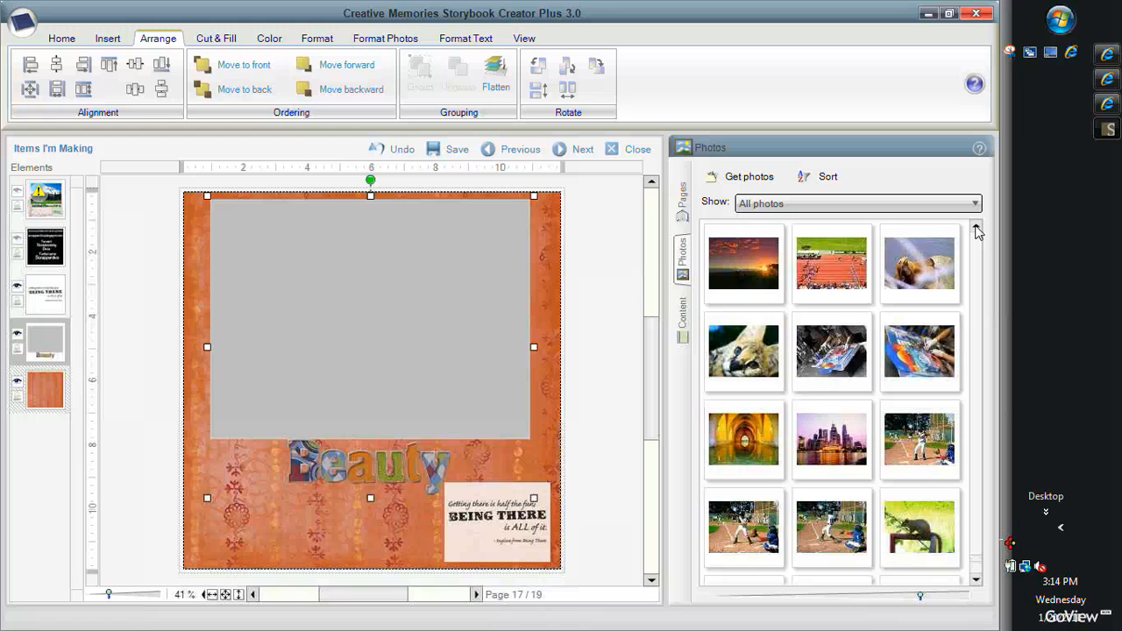
pyautogui.click(976, 230)
pyautogui.click(976, 230)
pyautogui.click(977, 230)
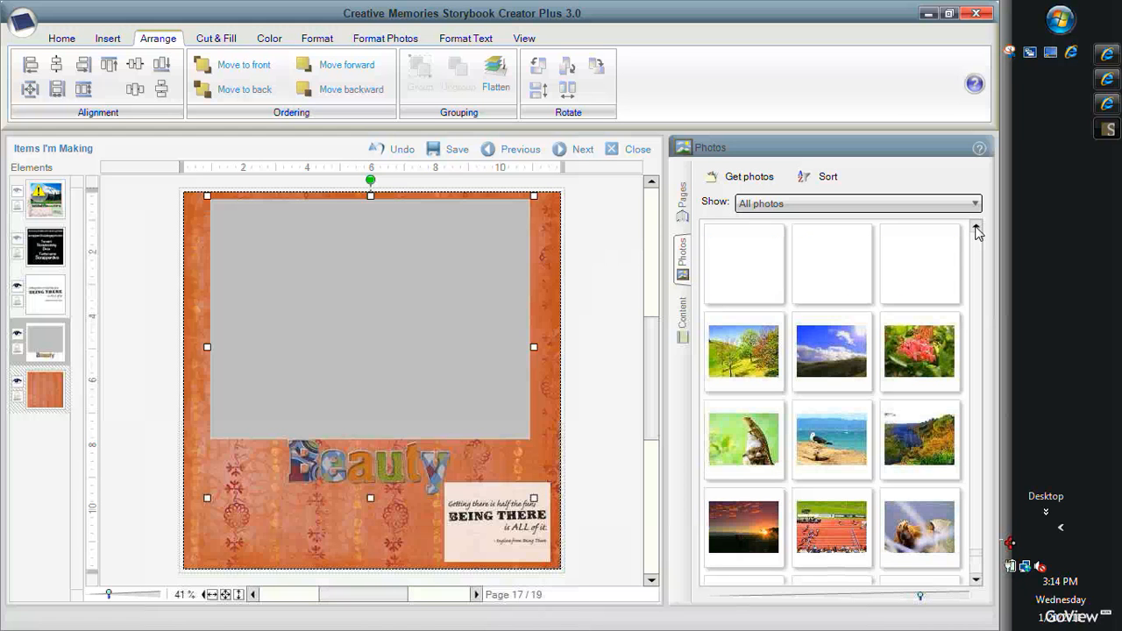
pyautogui.click(977, 230)
pyautogui.click(977, 230)
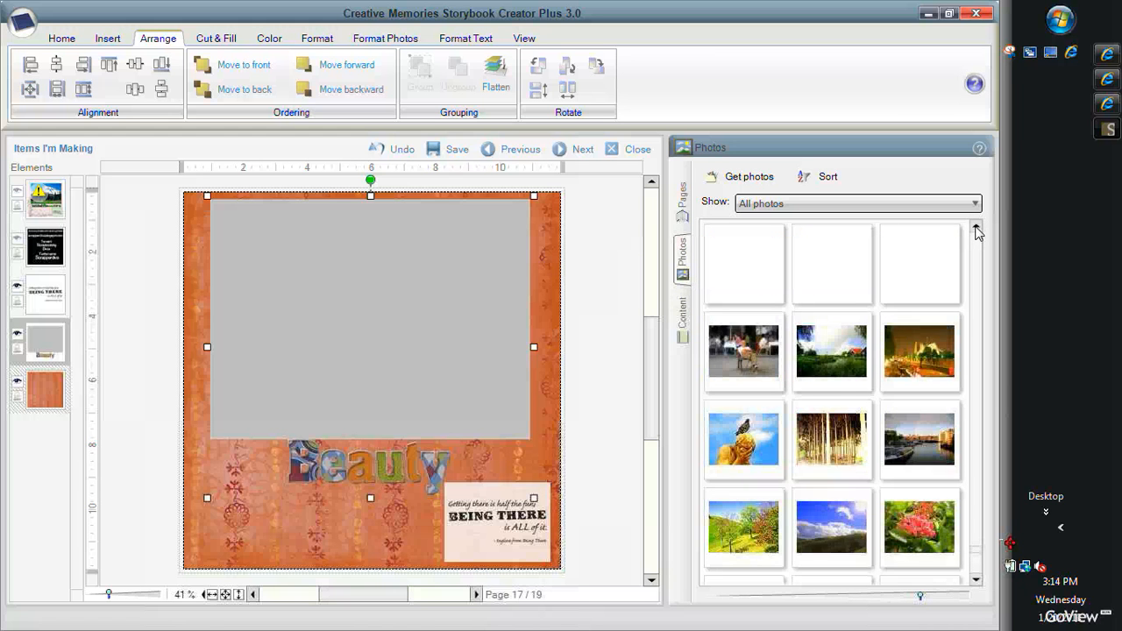
pyautogui.click(977, 230)
pyautogui.click(976, 229)
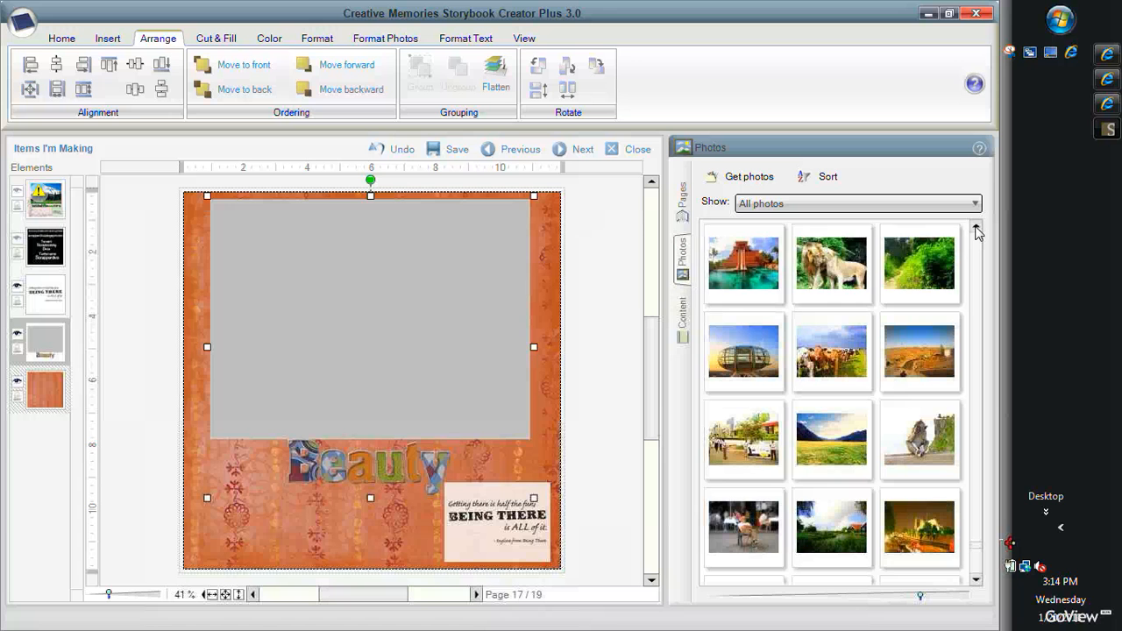
pyautogui.click(977, 230)
pyautogui.click(976, 230)
pyautogui.click(977, 230)
pyautogui.click(976, 229)
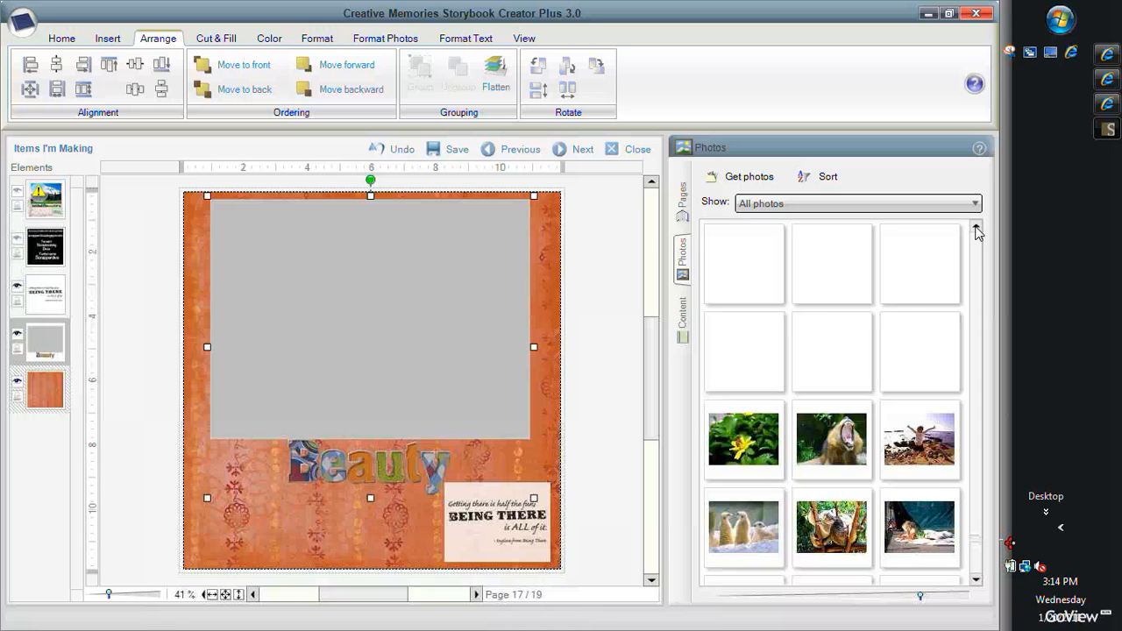
pyautogui.click(976, 229)
pyautogui.click(977, 230)
pyautogui.click(976, 230)
pyautogui.click(976, 230)
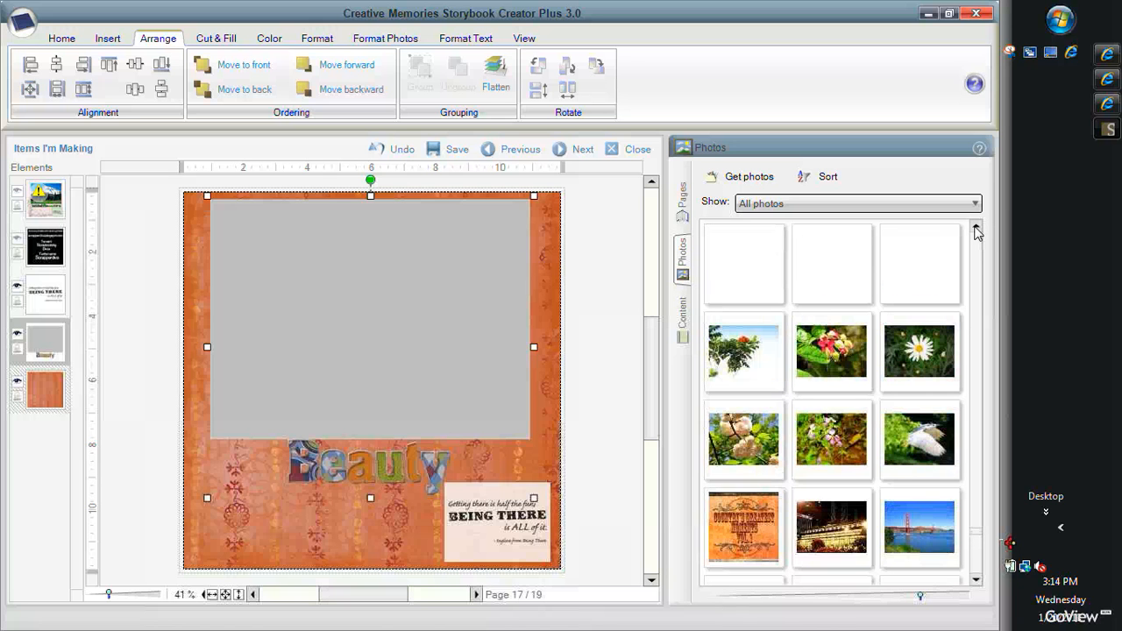
pyautogui.click(977, 230)
pyautogui.click(977, 230)
pyautogui.click(977, 230)
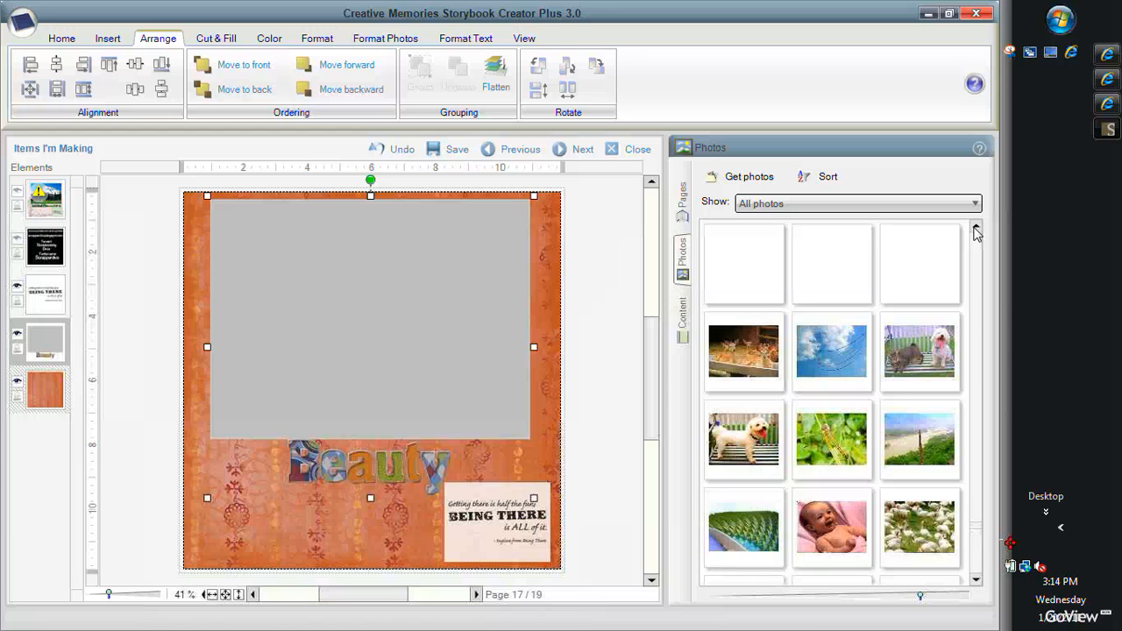
pyautogui.click(976, 230)
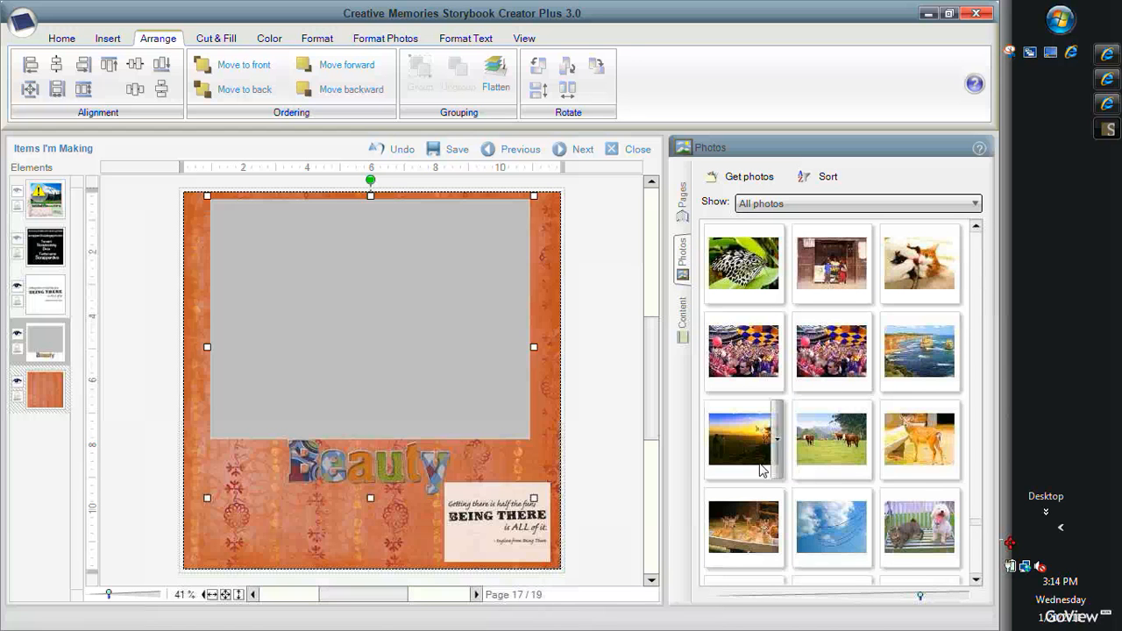
pyautogui.click(976, 229)
pyautogui.click(976, 230)
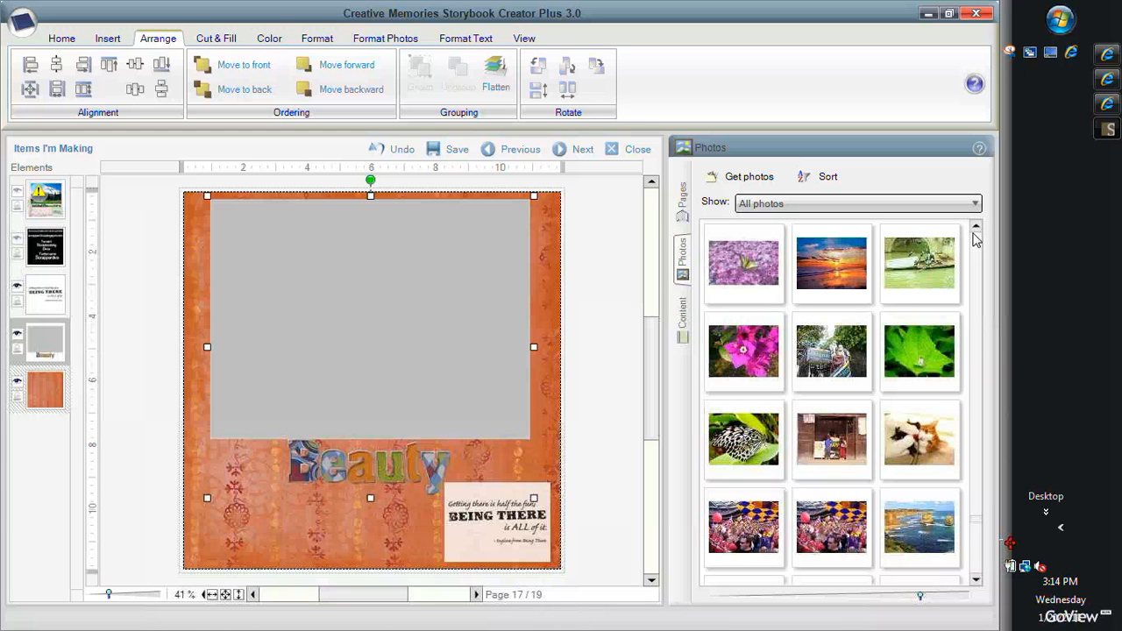
pyautogui.click(977, 230)
pyautogui.rightClick(870, 360)
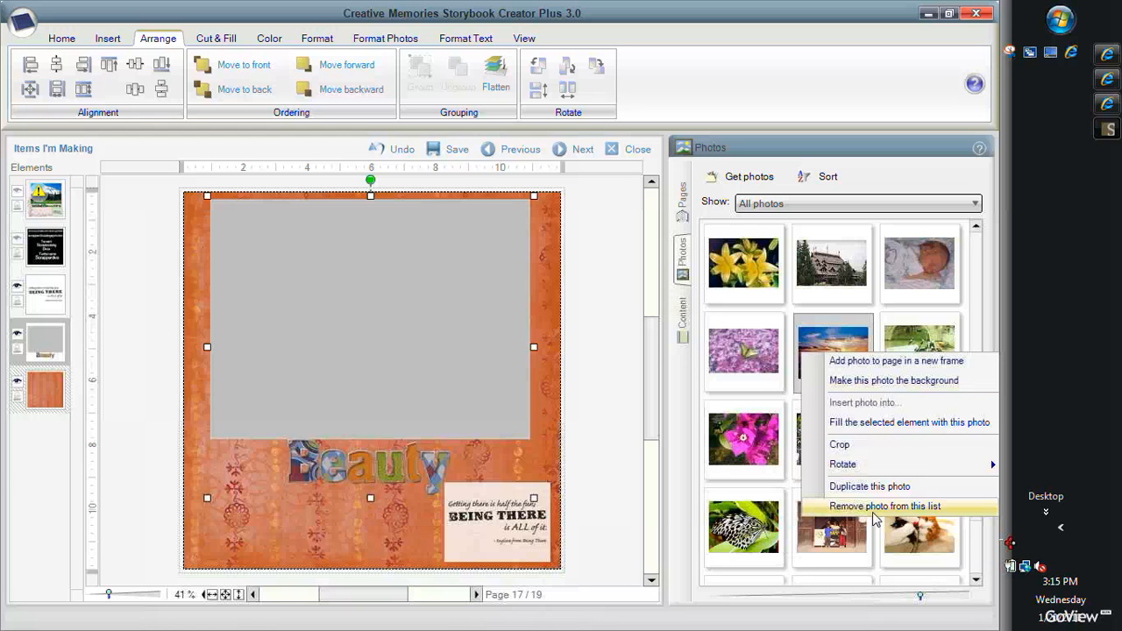
pyautogui.click(884, 427)
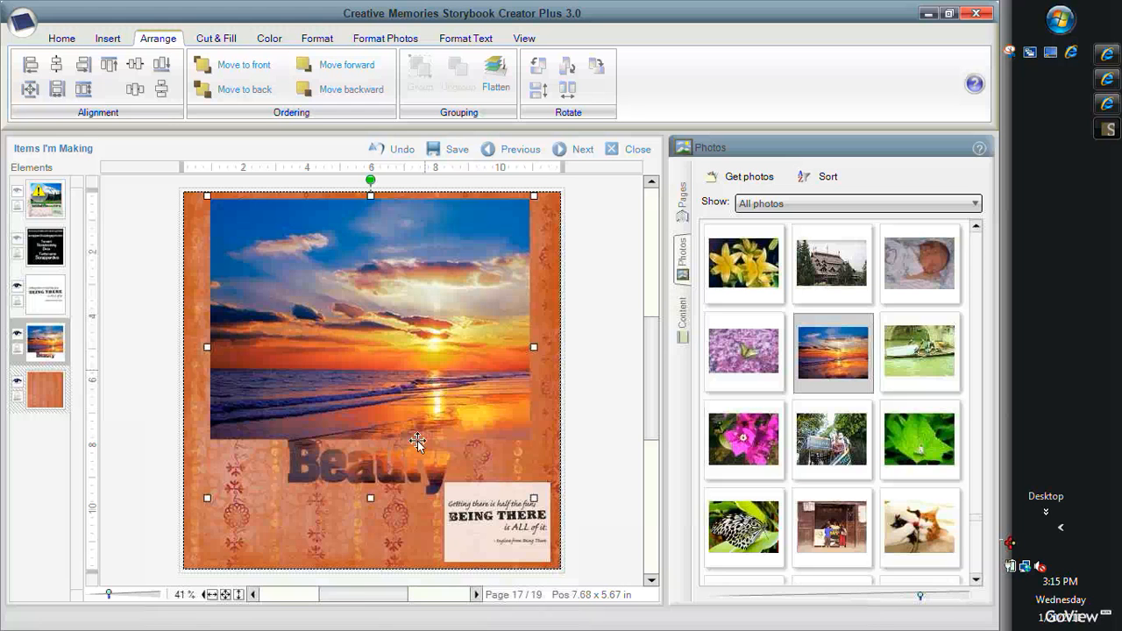
pyautogui.click(278, 530)
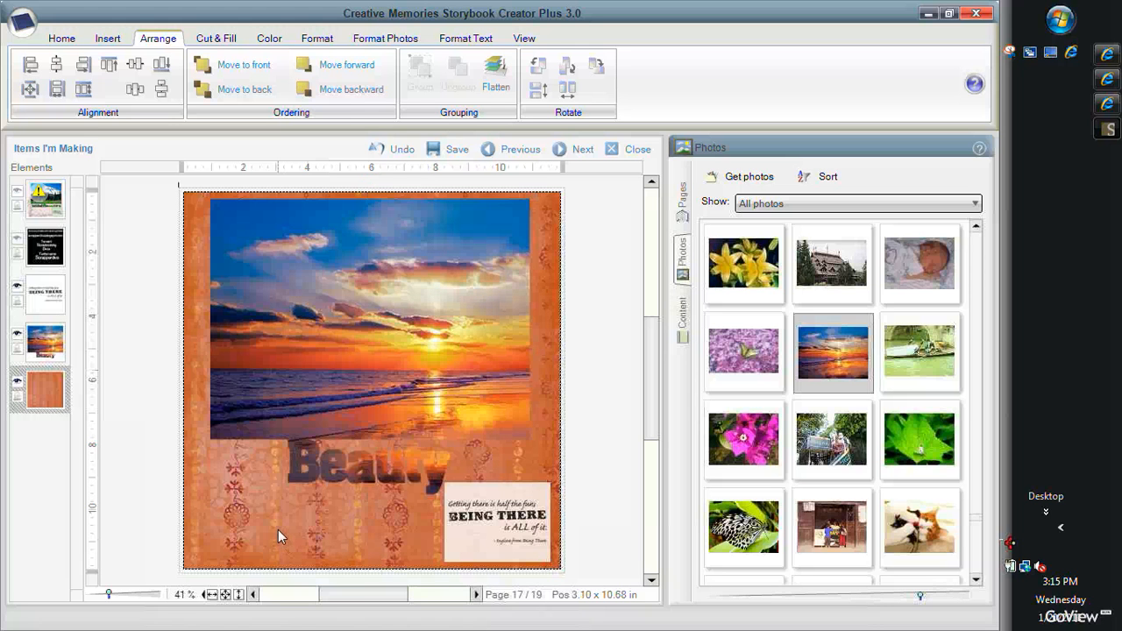
pyautogui.click(683, 323)
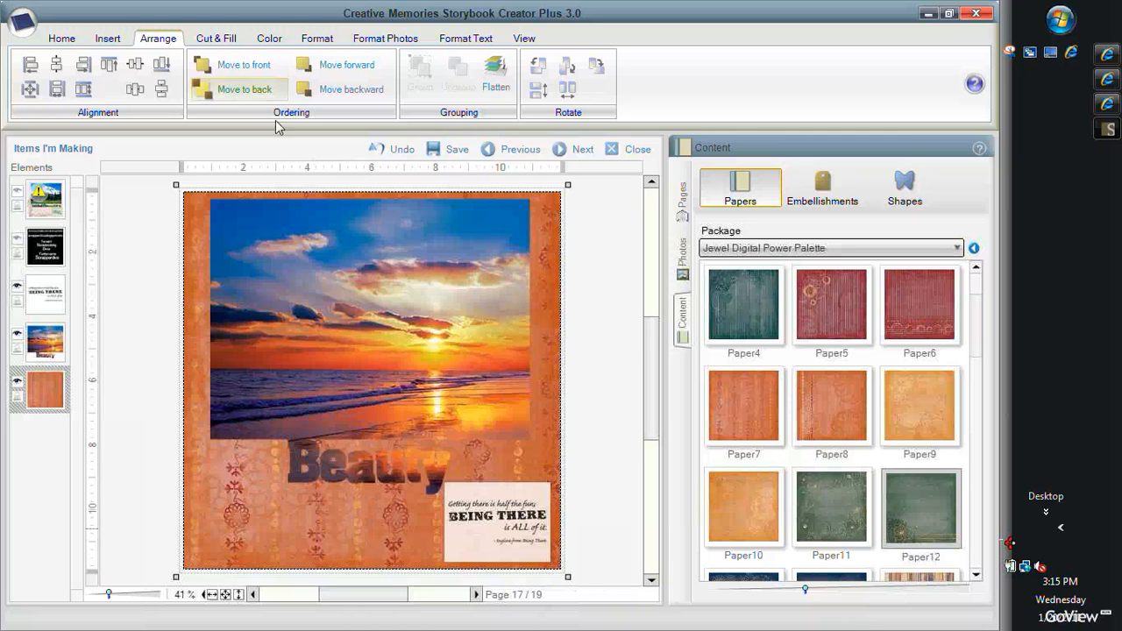
pyautogui.click(16, 400)
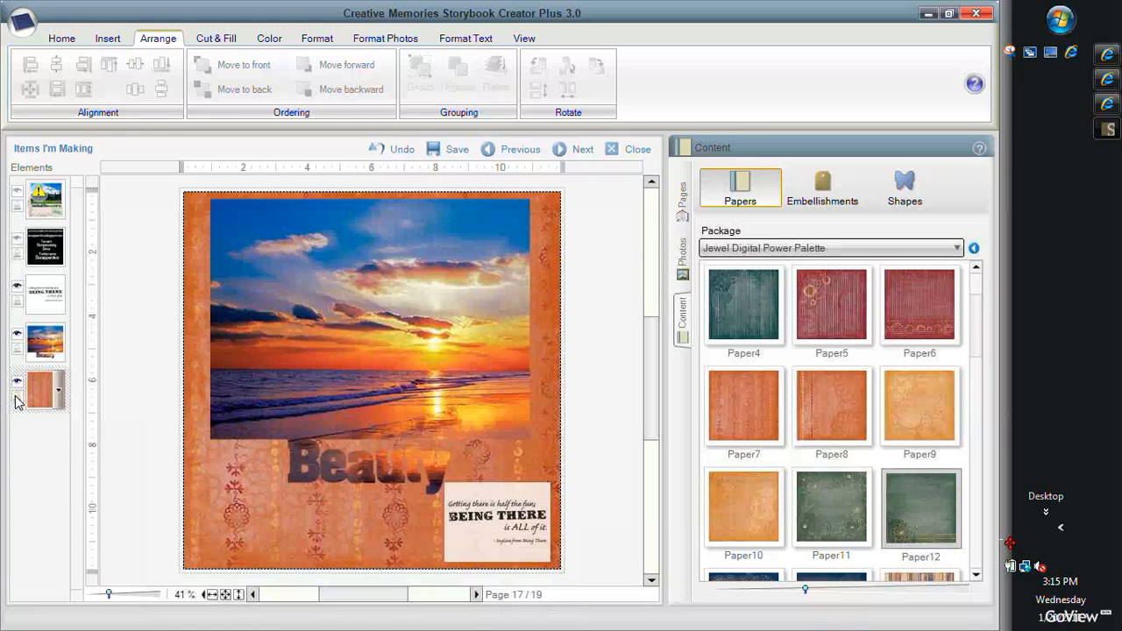
pyautogui.click(44, 394)
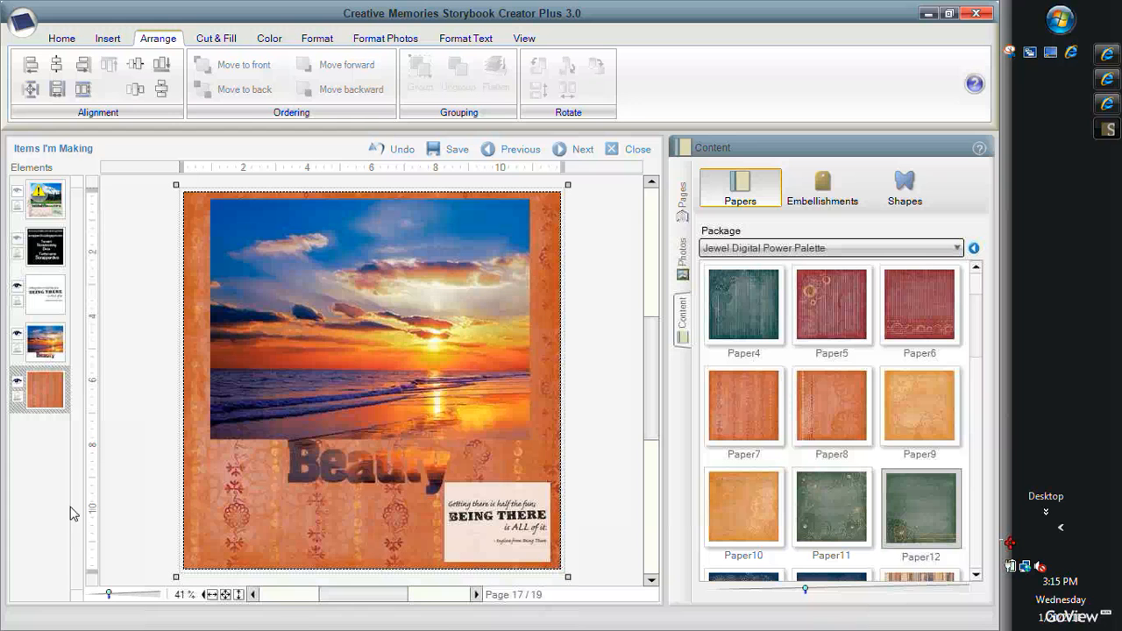
pyautogui.click(317, 39)
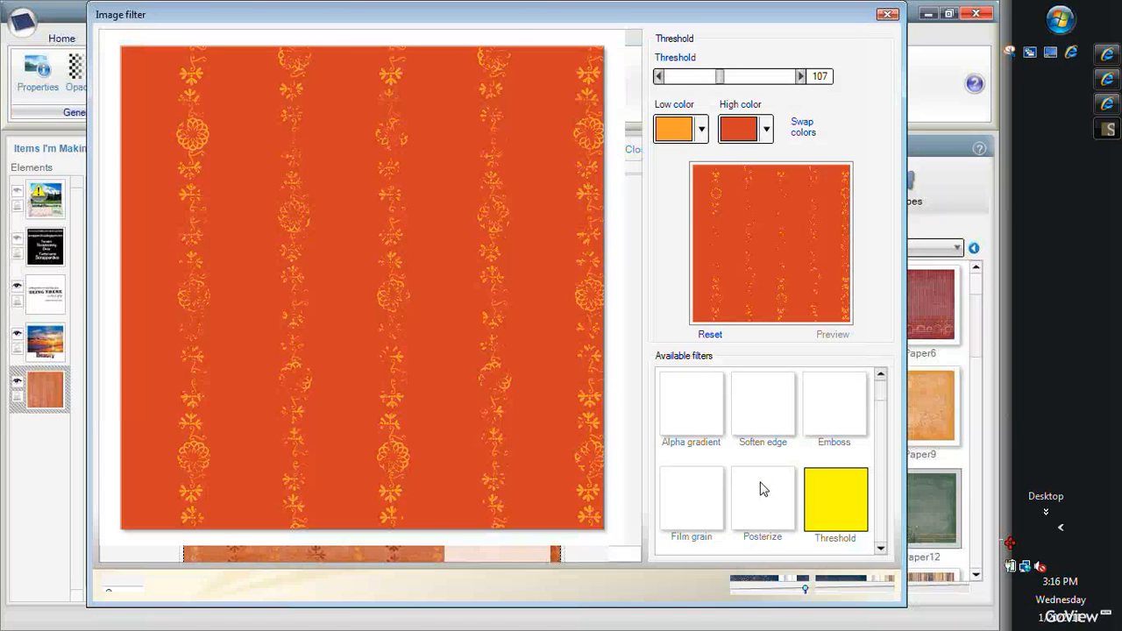
pyautogui.click(853, 584)
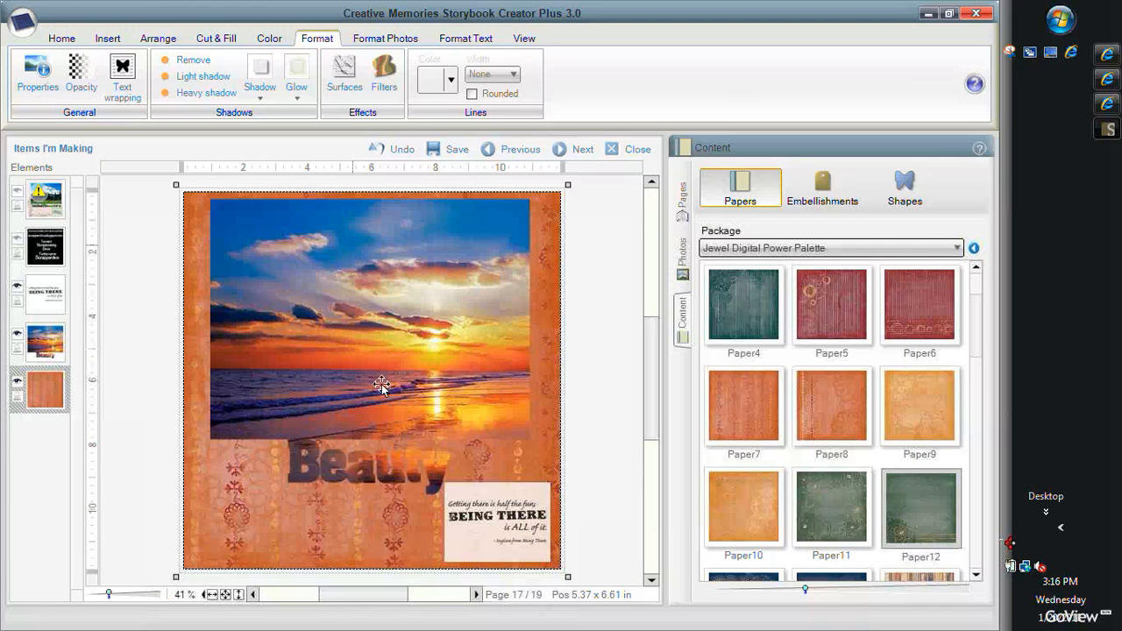
# - Try filling the flattened frame and Beauty title with a sampled red-orange colour (red 216, green 65, blue 42), and undo the fill
pyautogui.click(346, 215)
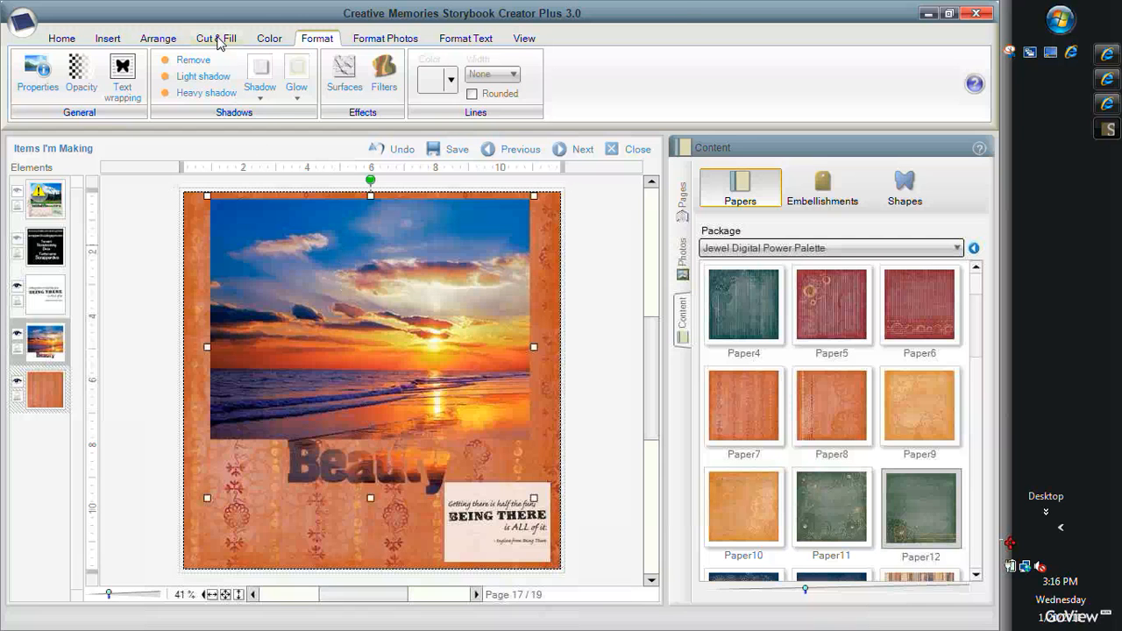
pyautogui.click(219, 38)
pyautogui.click(310, 95)
pyautogui.click(533, 183)
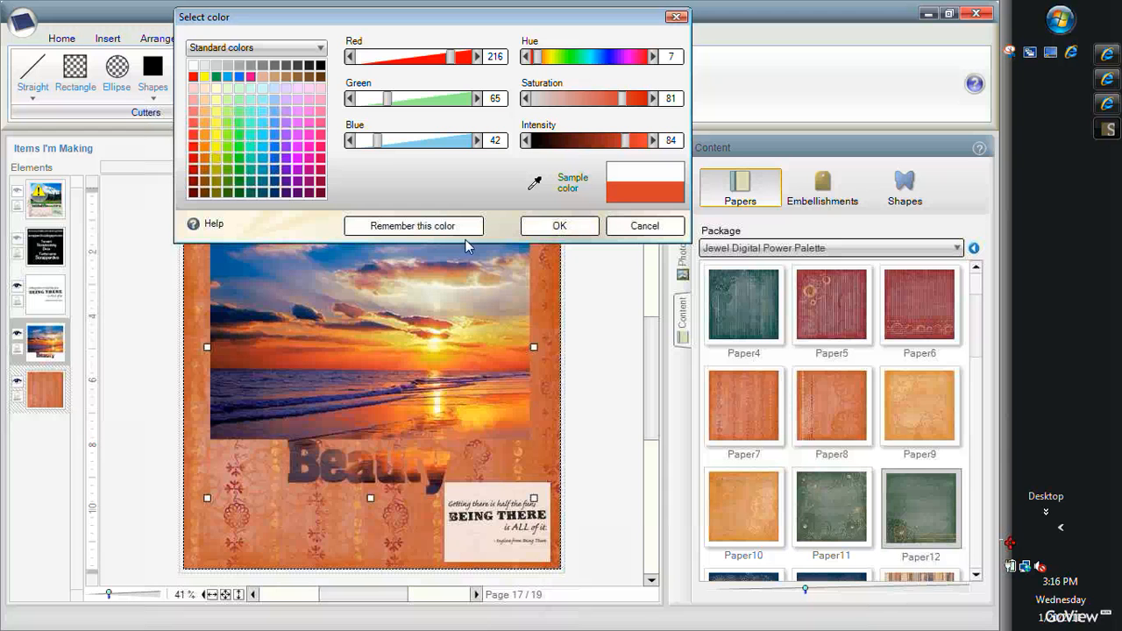
pyautogui.click(580, 229)
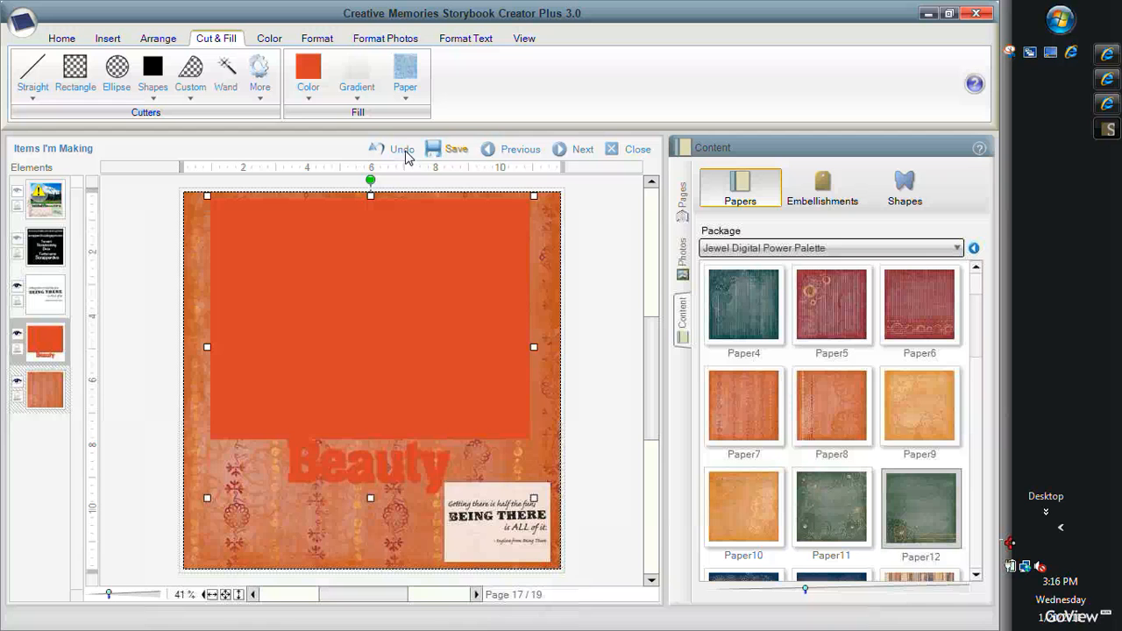
pyautogui.hotkey('ctrl', 'z')
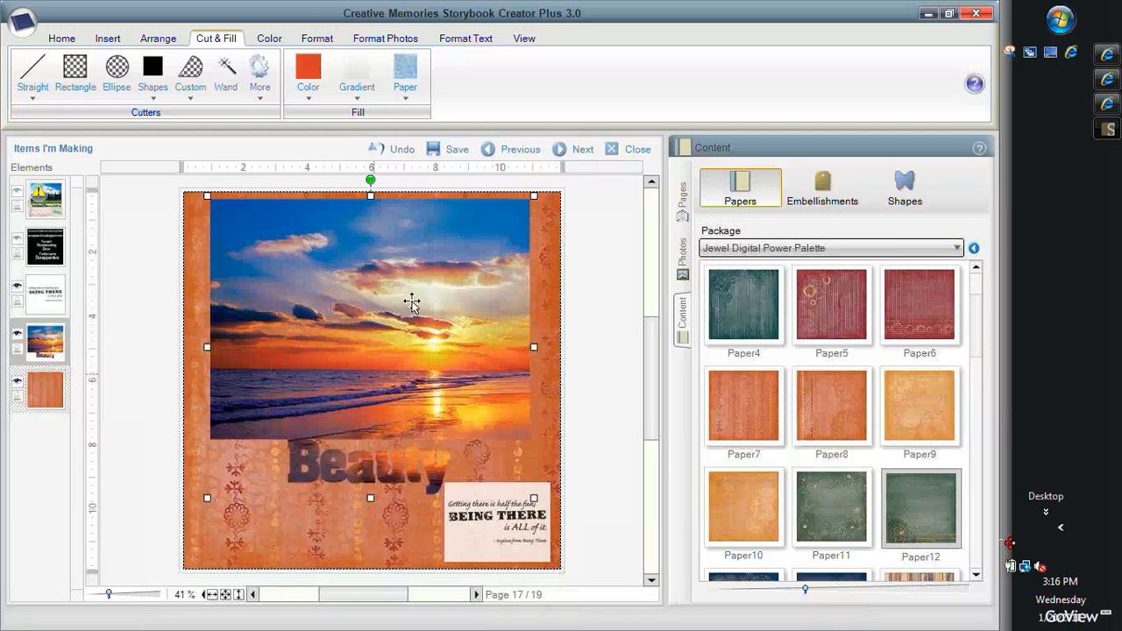
# - Open the Threshold filter for the orange background paper and check the My colors swatches for its low colour, keeping the current colour
pyautogui.click(309, 532)
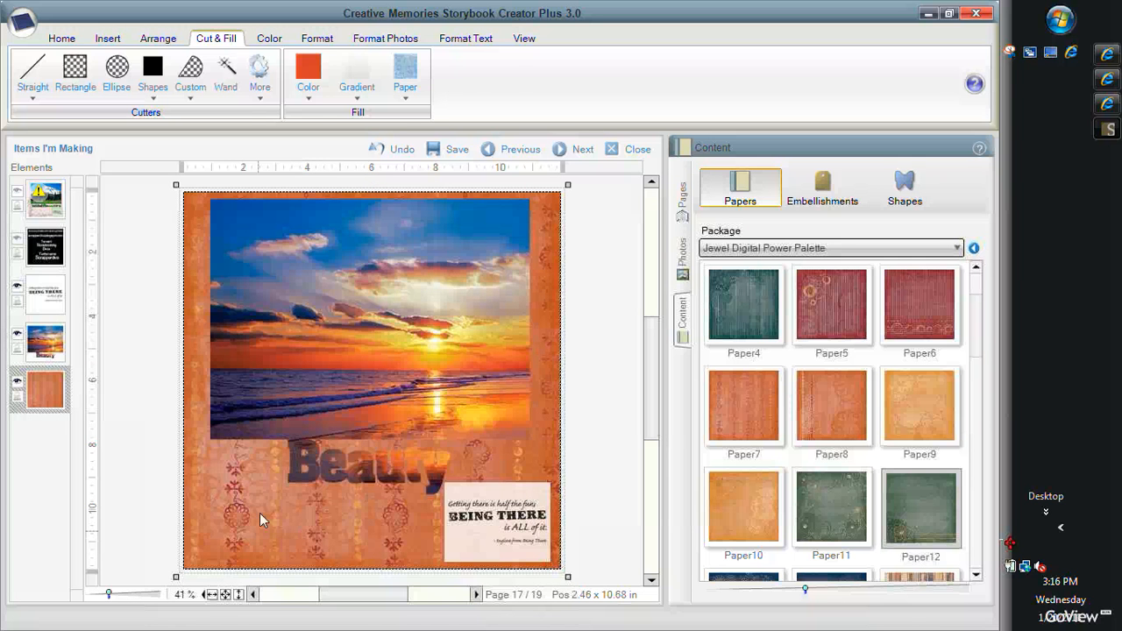
pyautogui.click(316, 38)
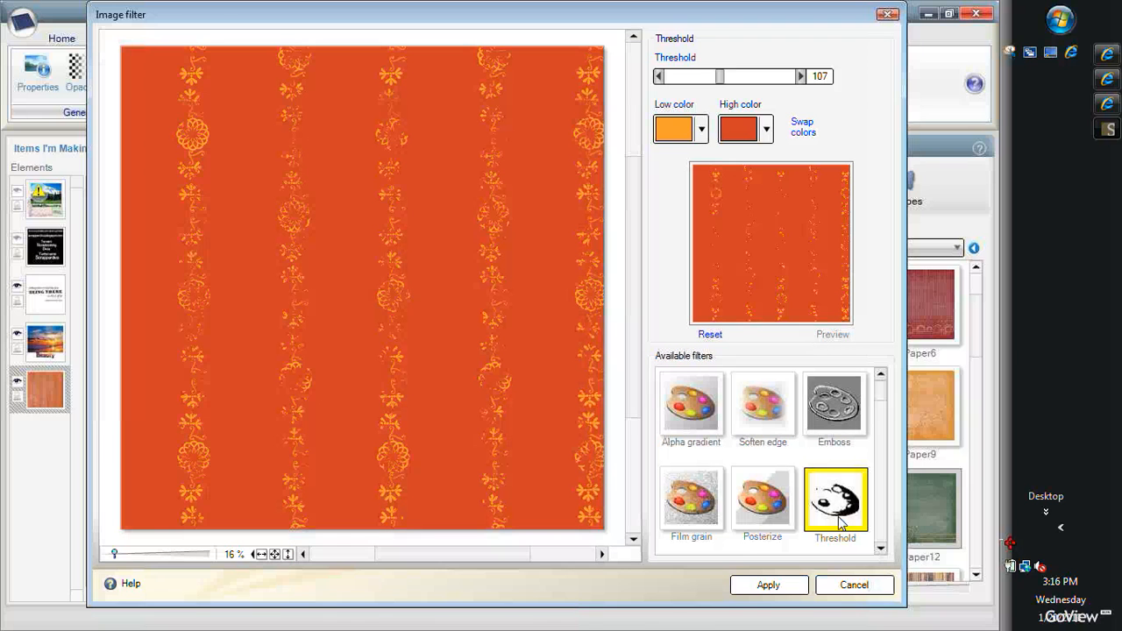
pyautogui.click(703, 130)
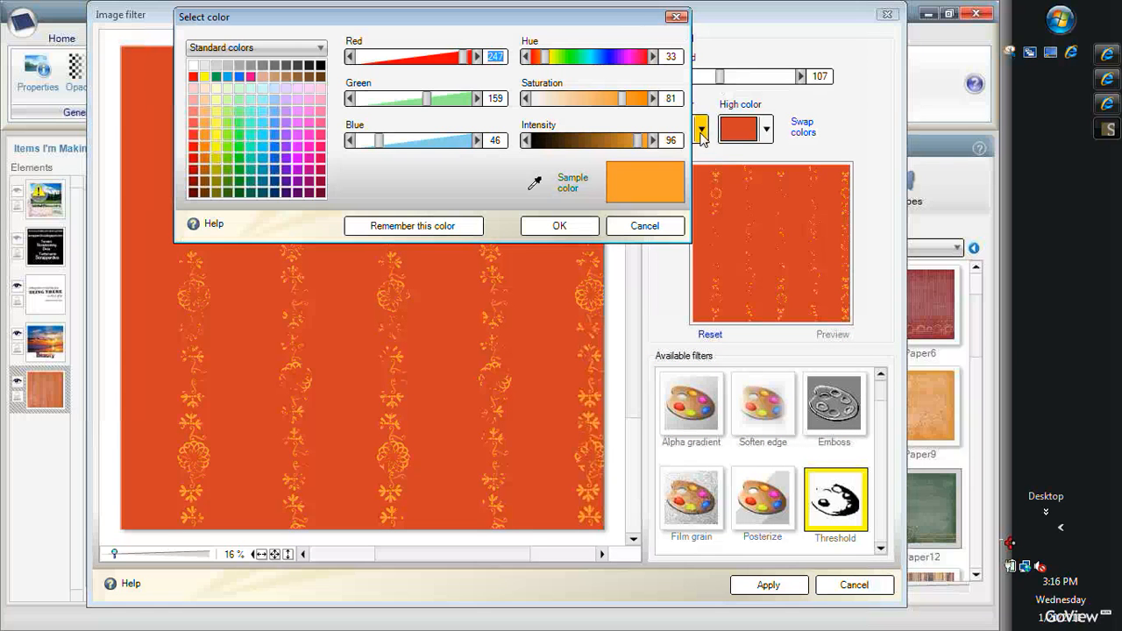
pyautogui.click(319, 50)
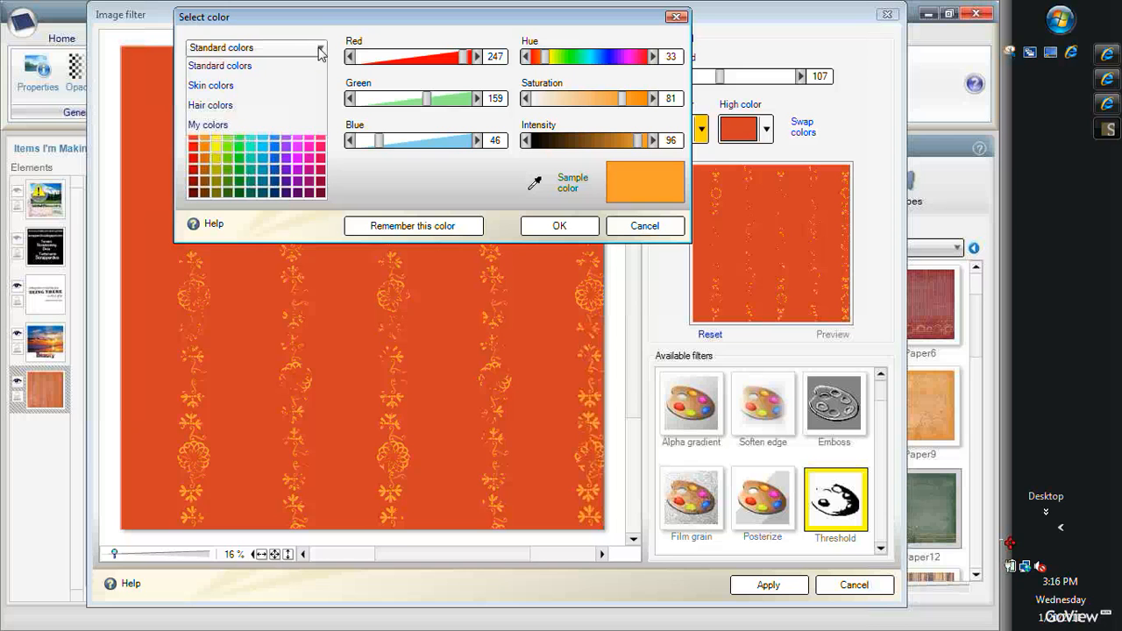
pyautogui.click(211, 129)
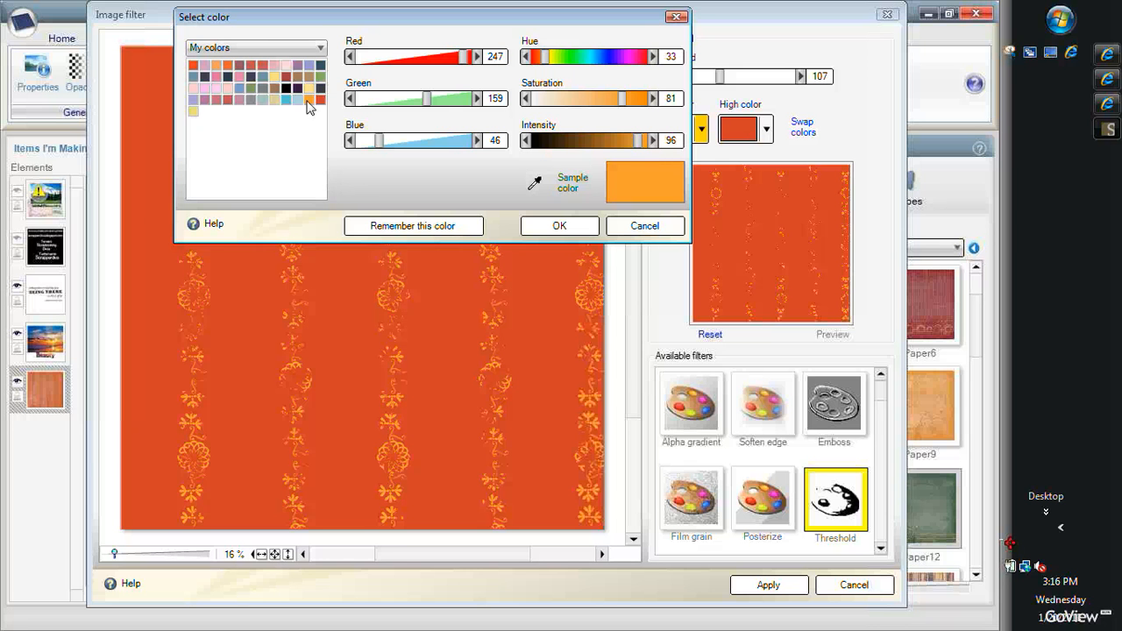
pyautogui.click(640, 226)
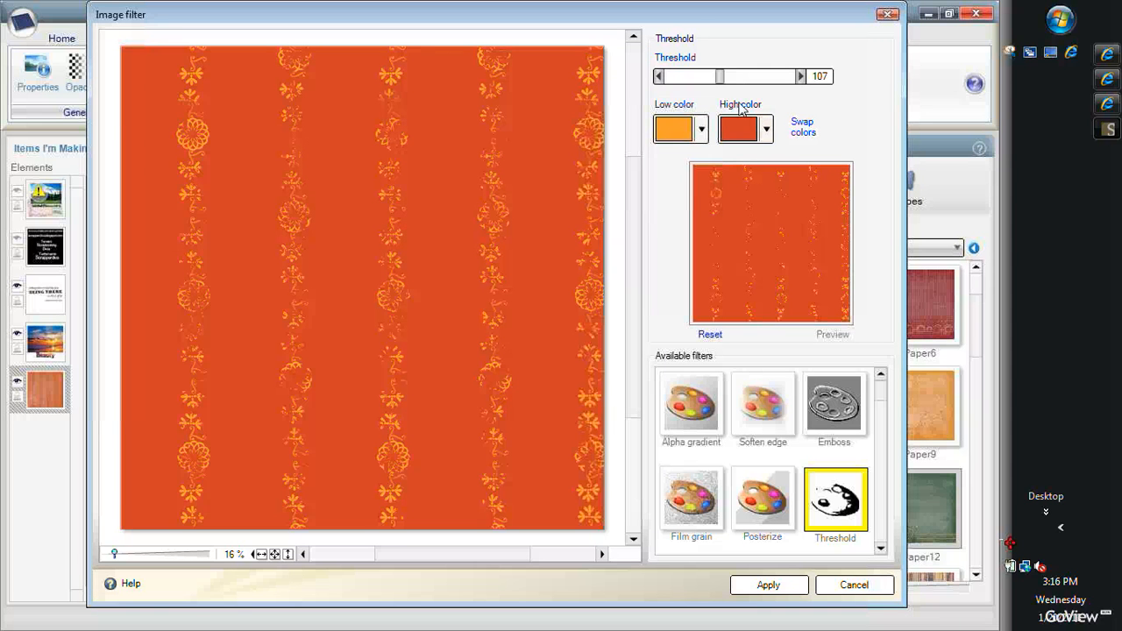
# - Set the Threshold filter's level to 103 and apply it to the background paper
pyautogui.moveTo(723, 83); pyautogui.dragTo(696, 90)
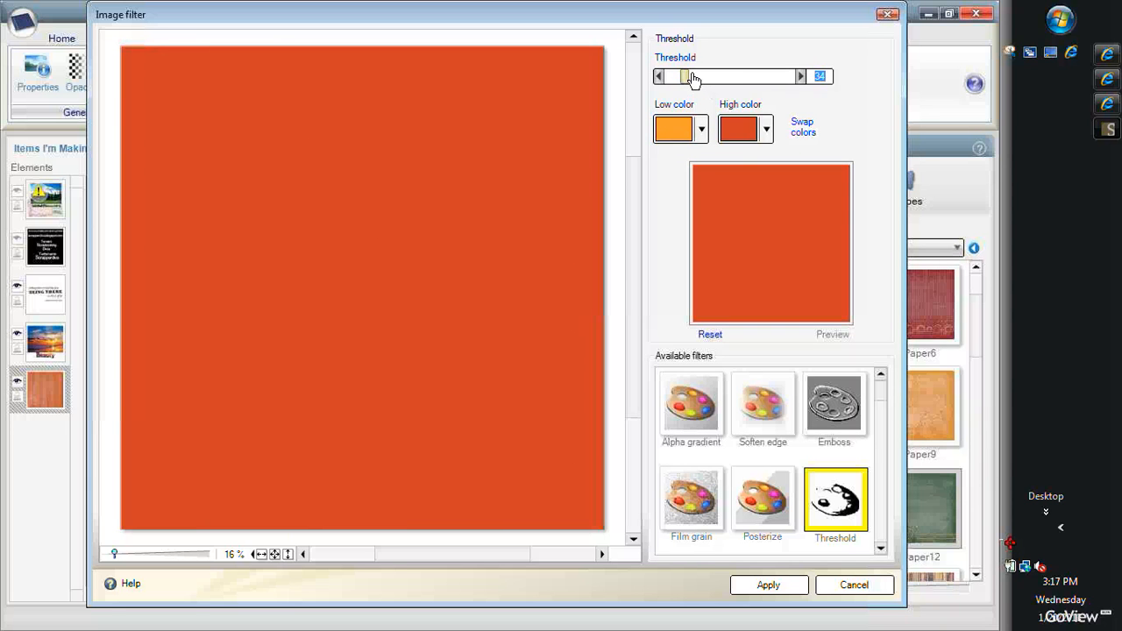
pyautogui.moveTo(693, 80); pyautogui.dragTo(731, 82)
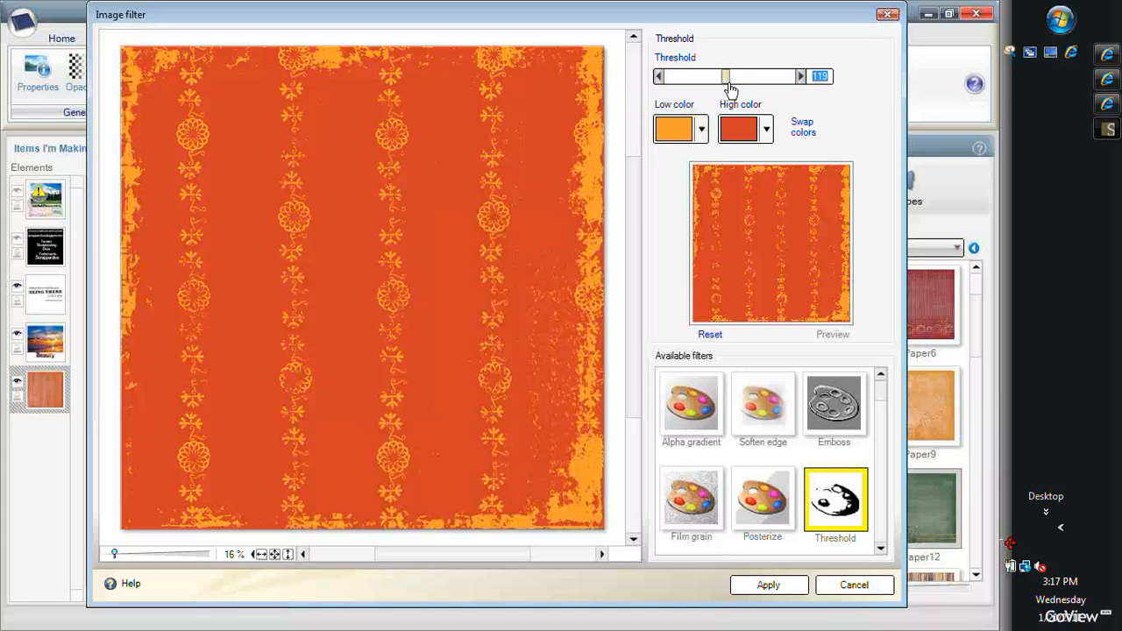
pyautogui.moveTo(728, 80); pyautogui.dragTo(720, 80)
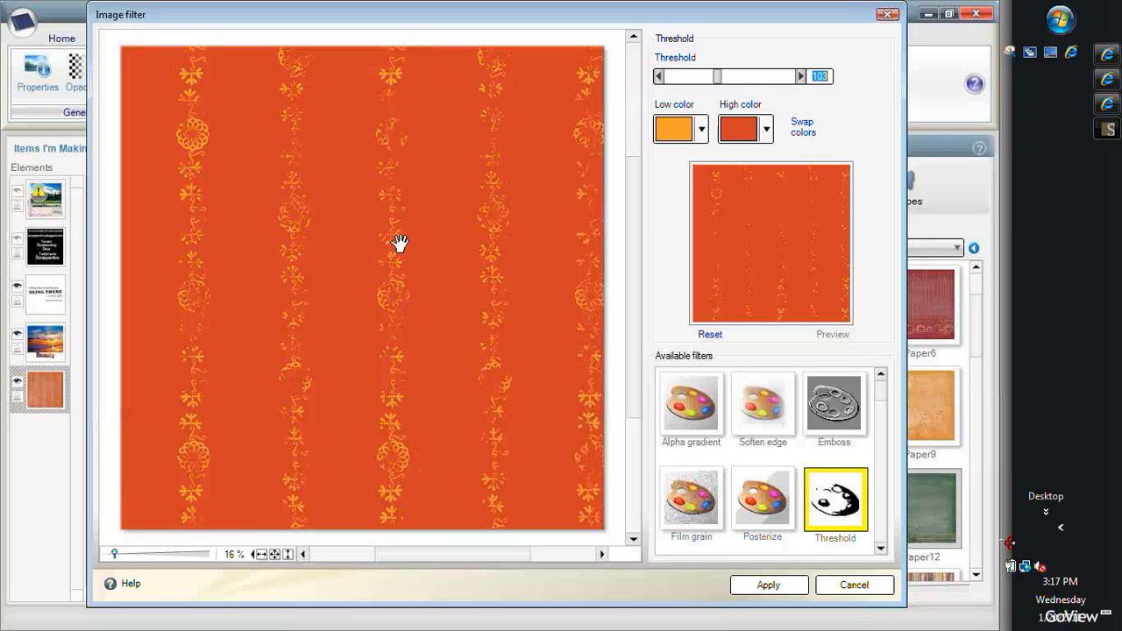
pyautogui.click(759, 587)
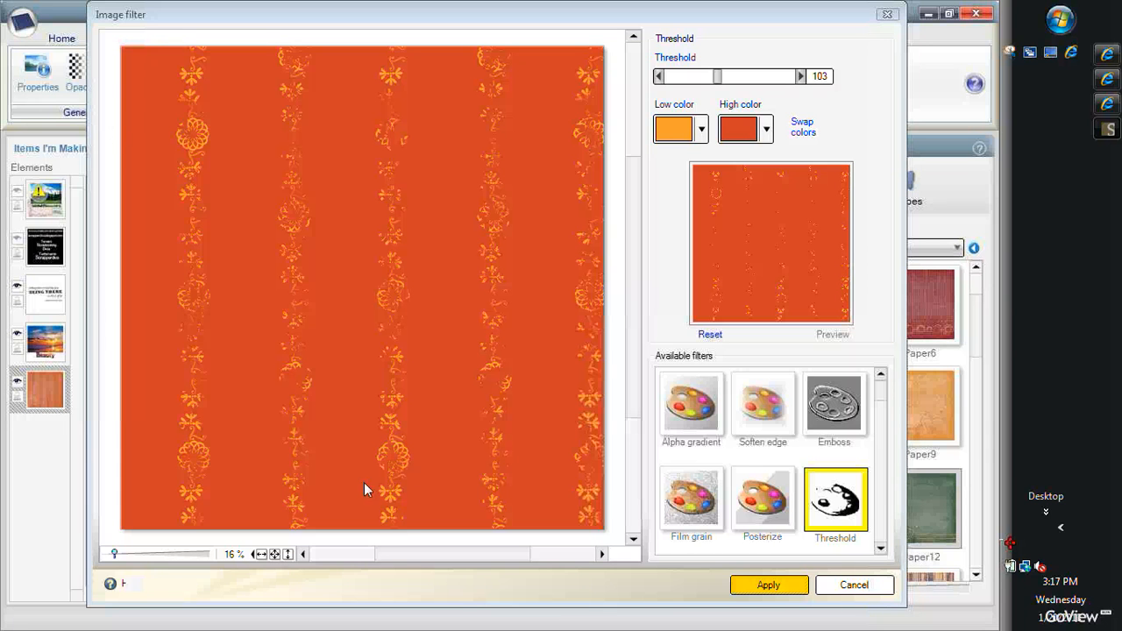
pyautogui.click(771, 586)
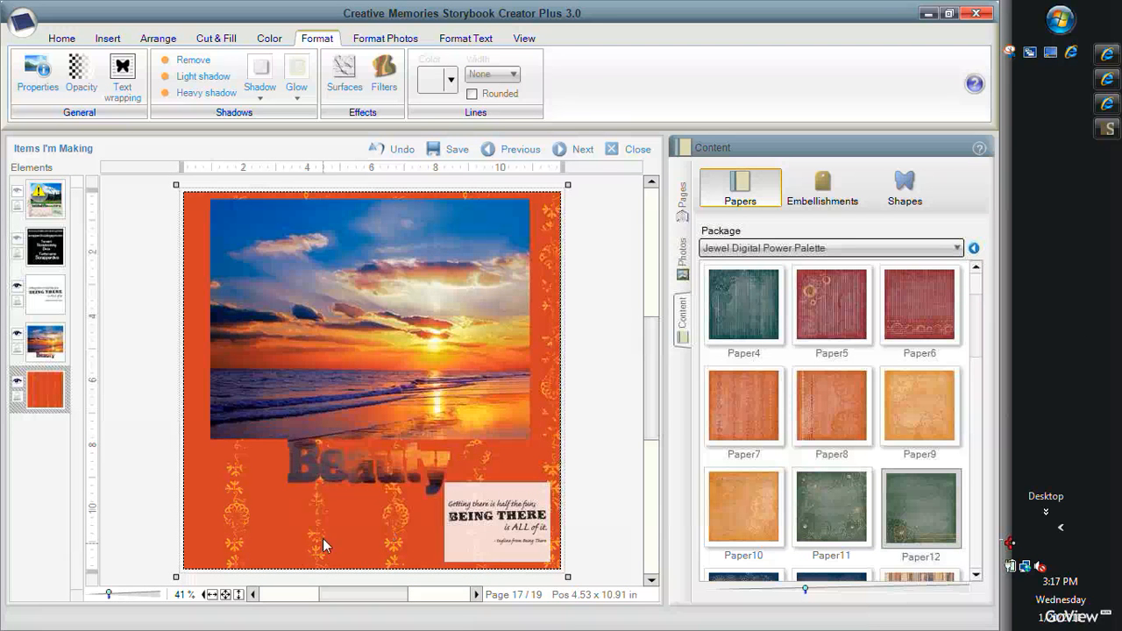
# - Copy the flattened sunset photo and Beauty title element and paste four duplicates onto the page
pyautogui.click(384, 333)
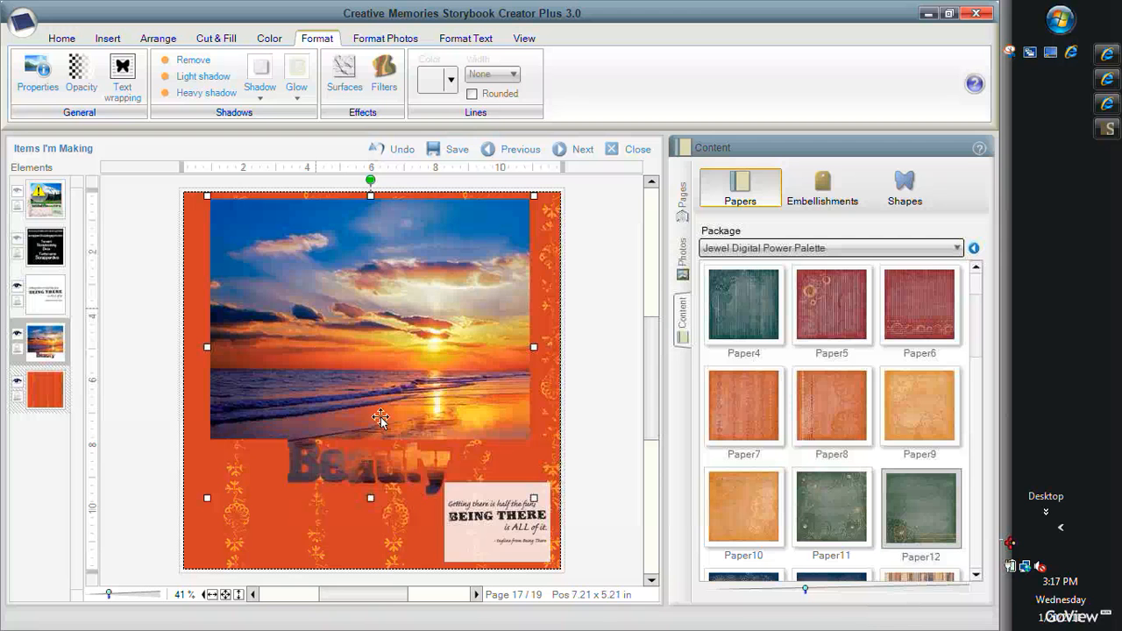
pyautogui.rightClick(400, 291)
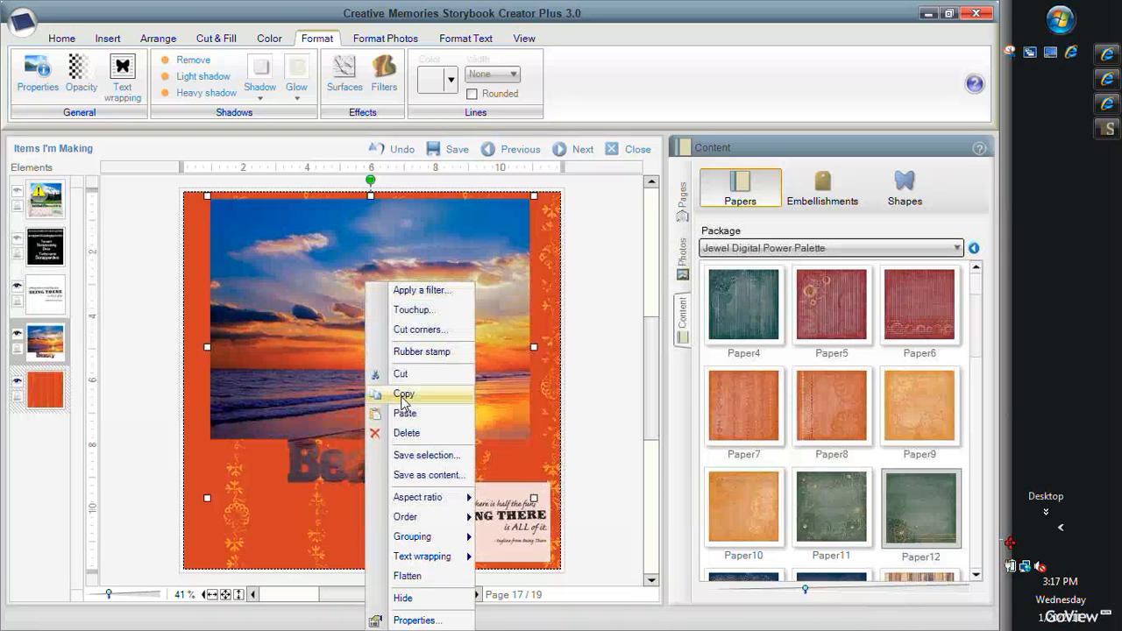
pyautogui.click(403, 394)
pyautogui.rightClick(355, 328)
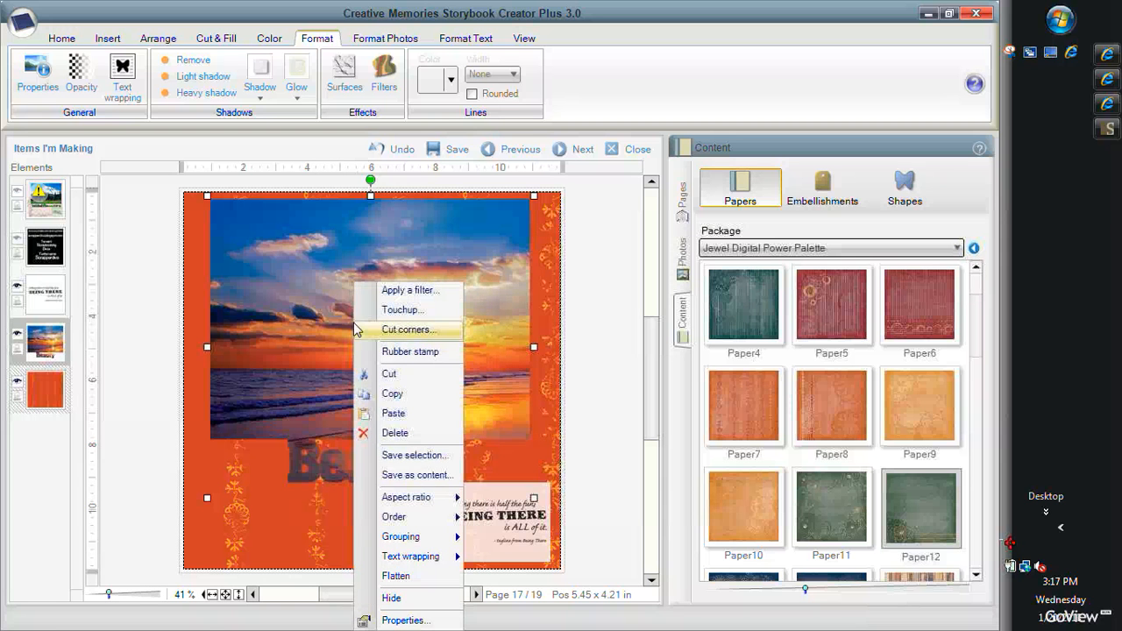
pyautogui.click(394, 413)
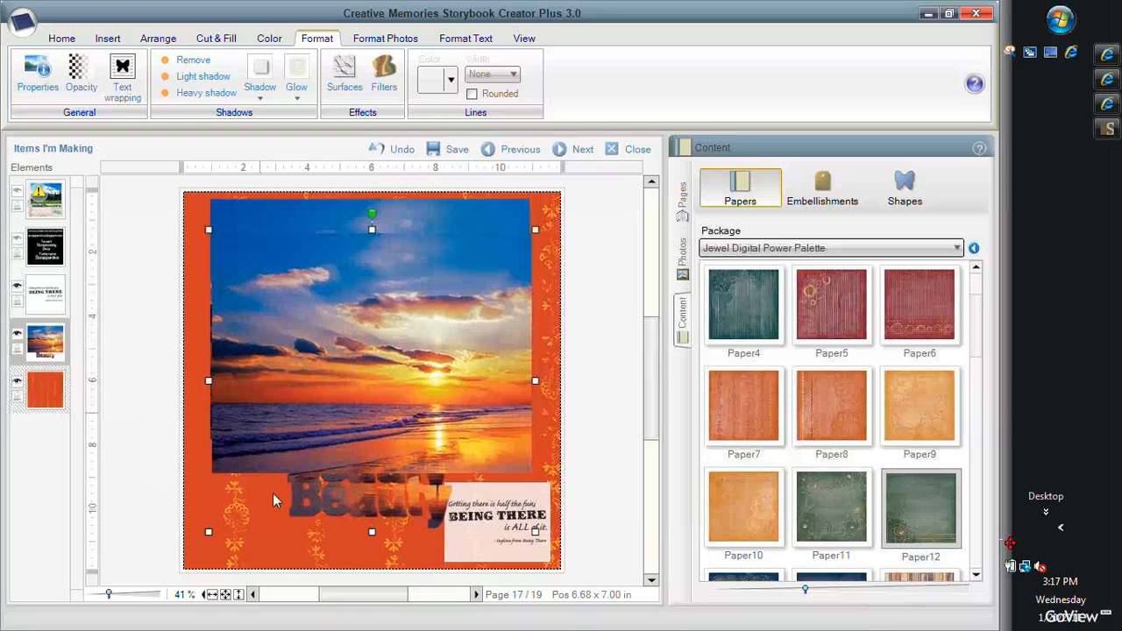
pyautogui.rightClick(323, 410)
pyautogui.click(352, 412)
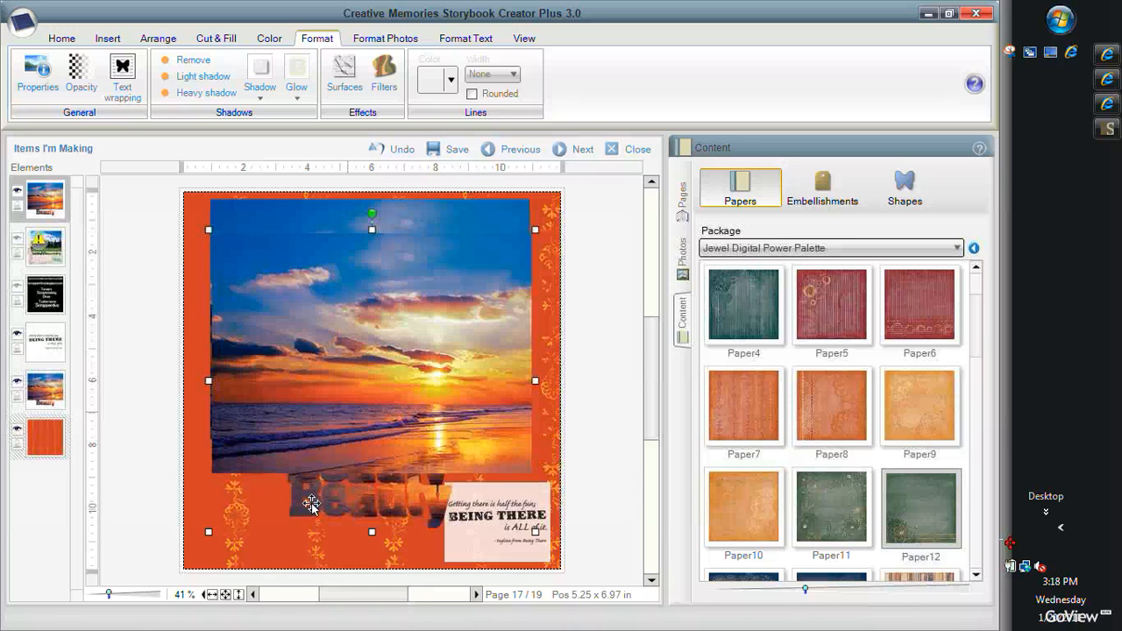
pyautogui.rightClick(61, 206)
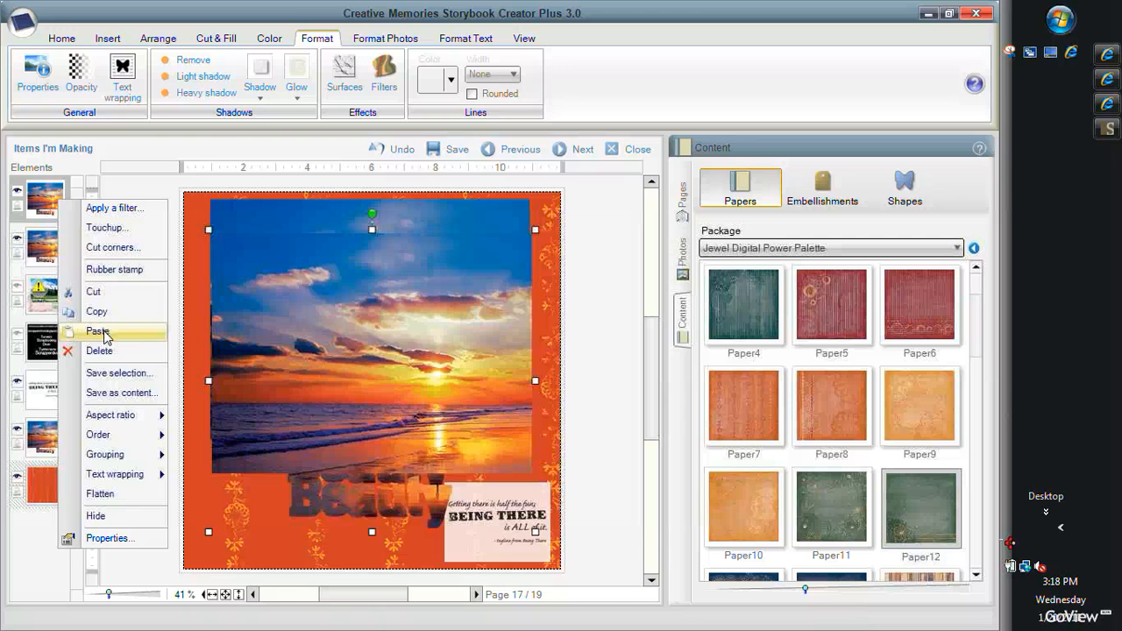
pyautogui.click(102, 332)
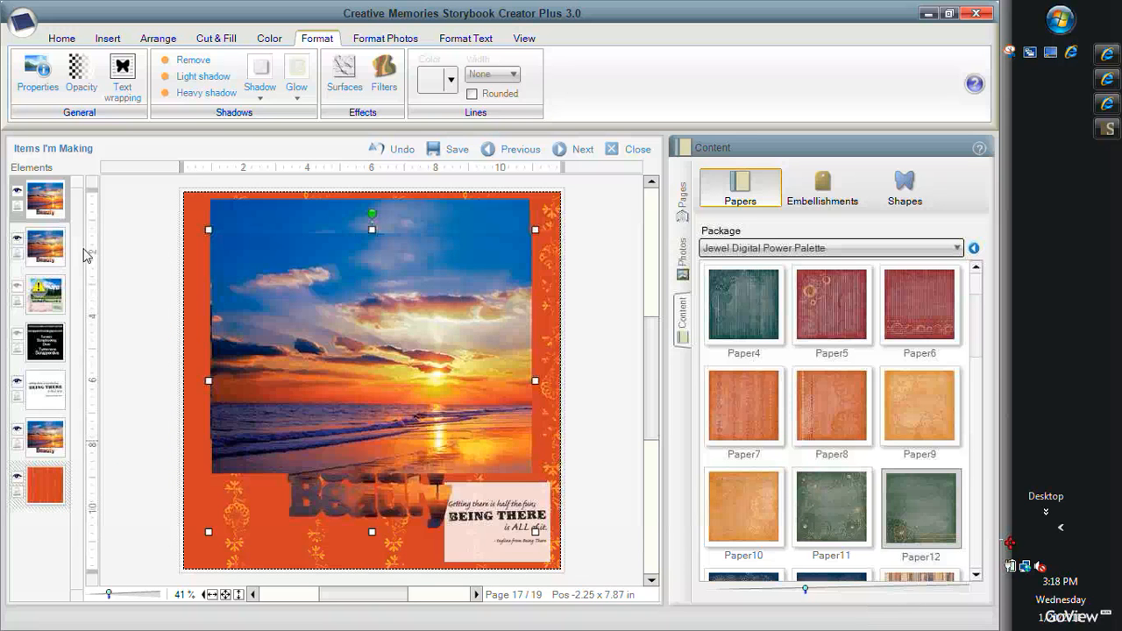
pyautogui.rightClick(59, 198)
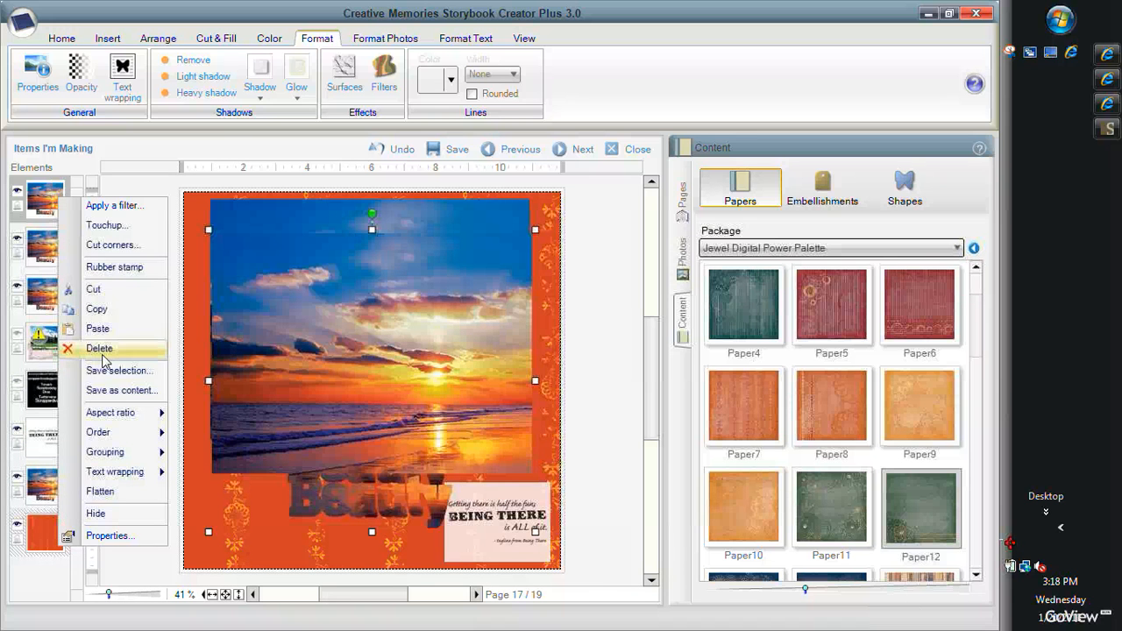
pyautogui.click(99, 329)
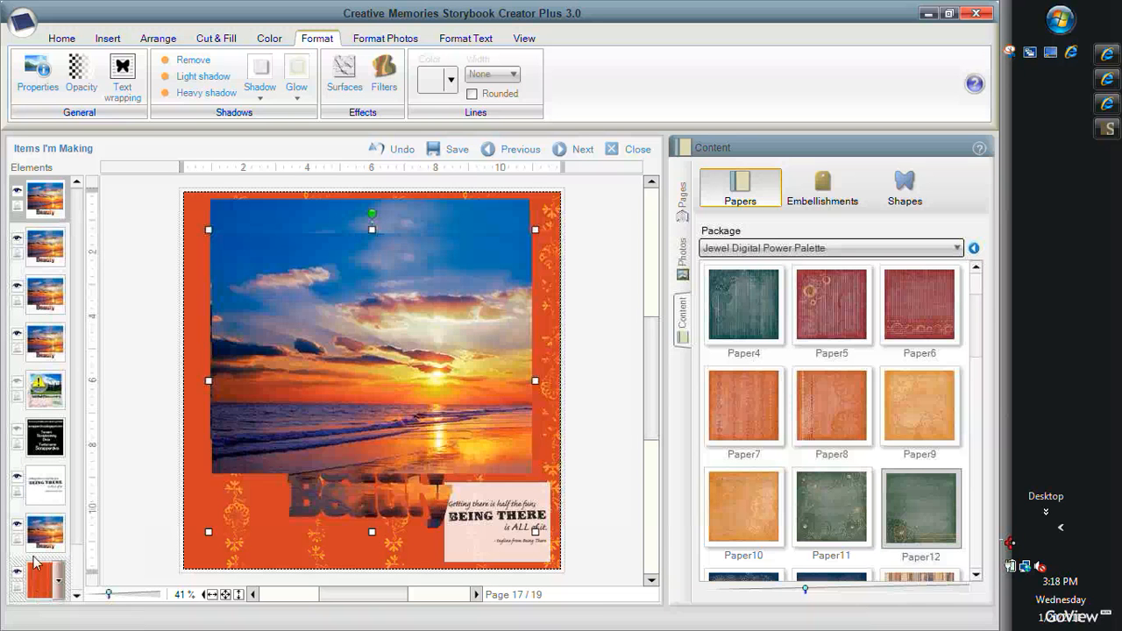
# - Move the original sunset element directly beneath its four duplicates in the stacking order and select all five elements
pyautogui.moveTo(37, 532); pyautogui.dragTo(53, 382)
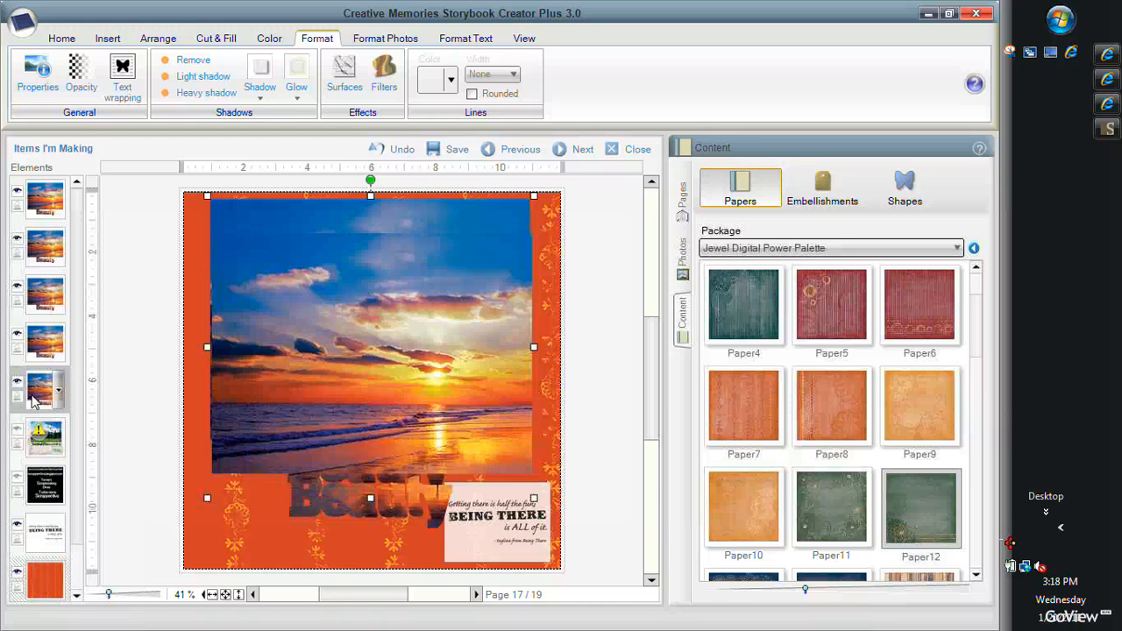
pyautogui.keyDown('ctrl'); pyautogui.click(33, 347); pyautogui.keyUp('ctrl')
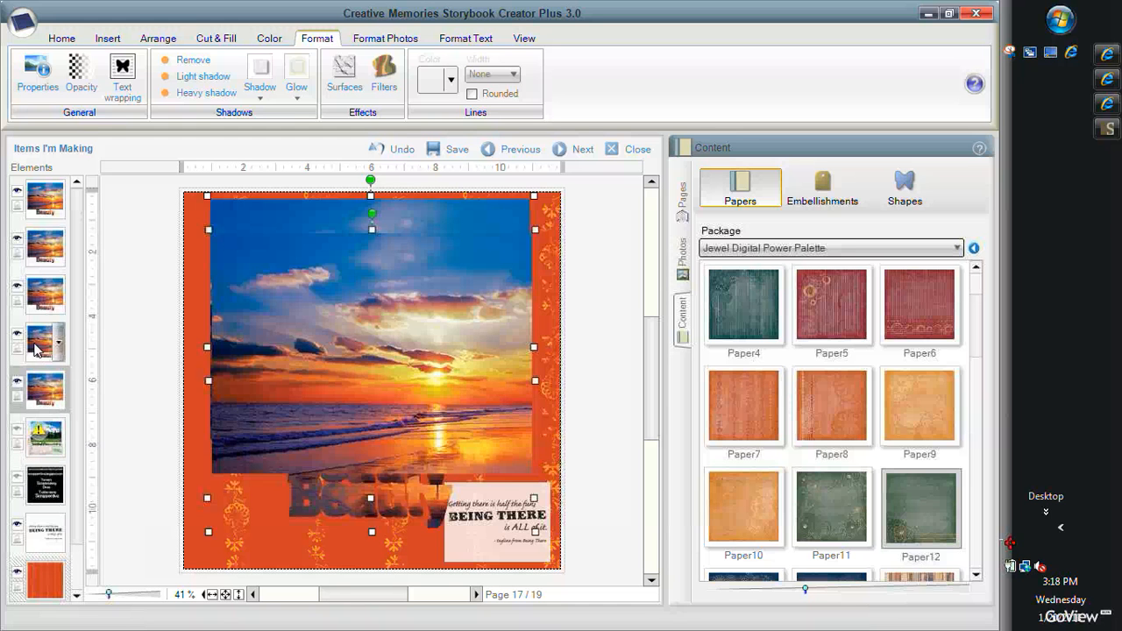
pyautogui.keyDown('ctrl'); pyautogui.click(36, 241); pyautogui.keyUp('ctrl')
pyautogui.keyDown('ctrl'); pyautogui.click(36, 206); pyautogui.keyUp('ctrl')
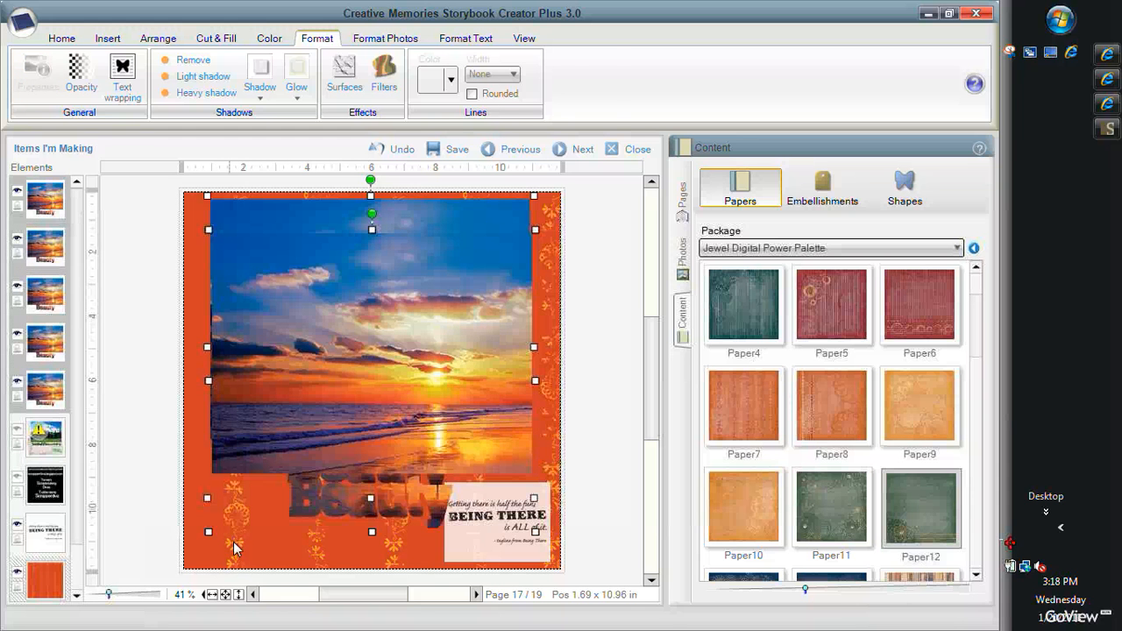
# - Align the five selected sunset elements to their left, right and bottom edges so the copies overlap exactly
pyautogui.click(154, 40)
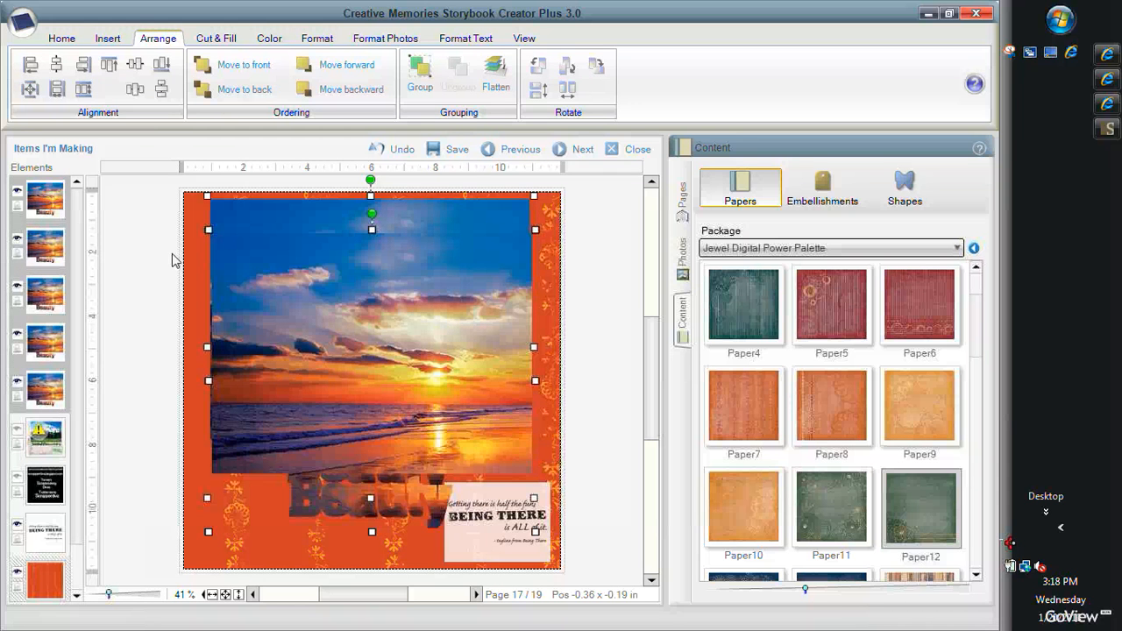
pyautogui.click(31, 68)
pyautogui.click(85, 72)
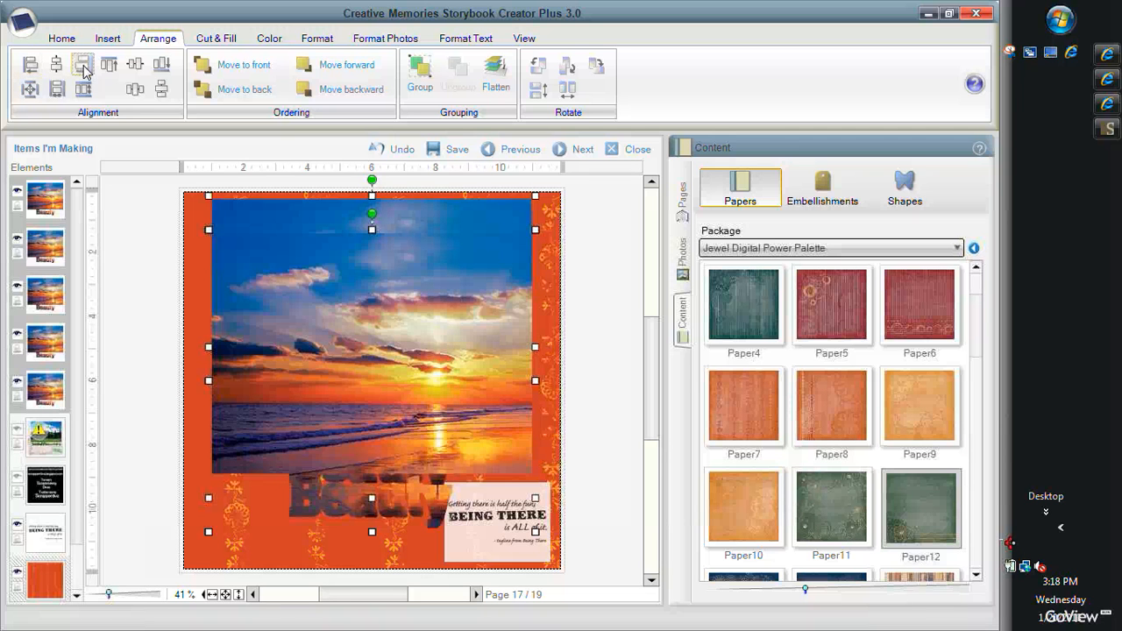
pyautogui.click(162, 66)
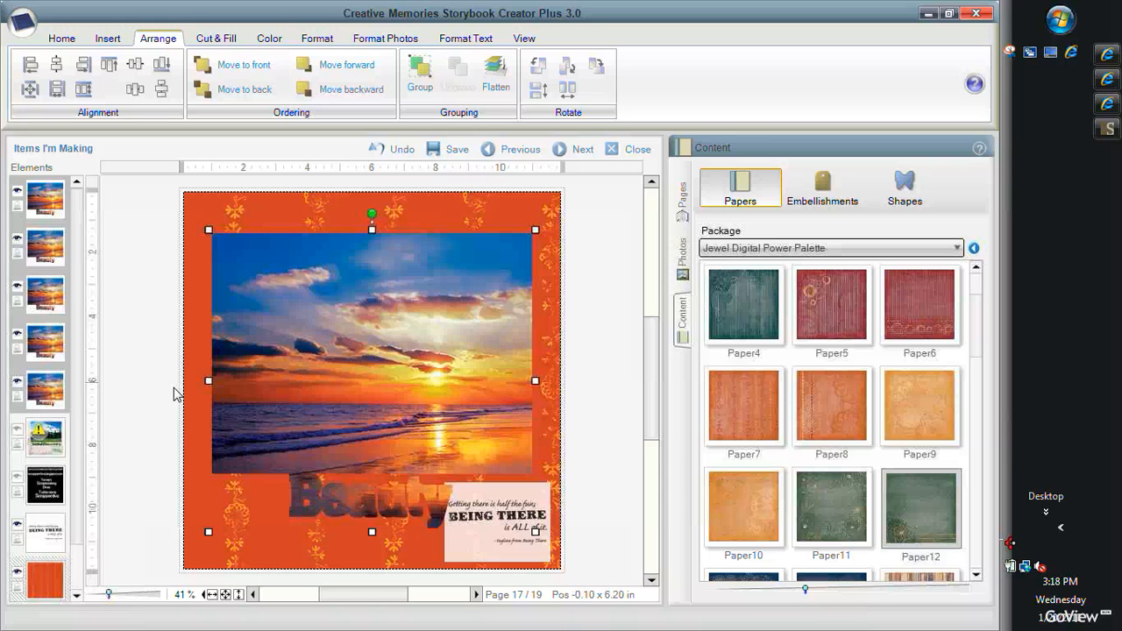
pyautogui.click(145, 402)
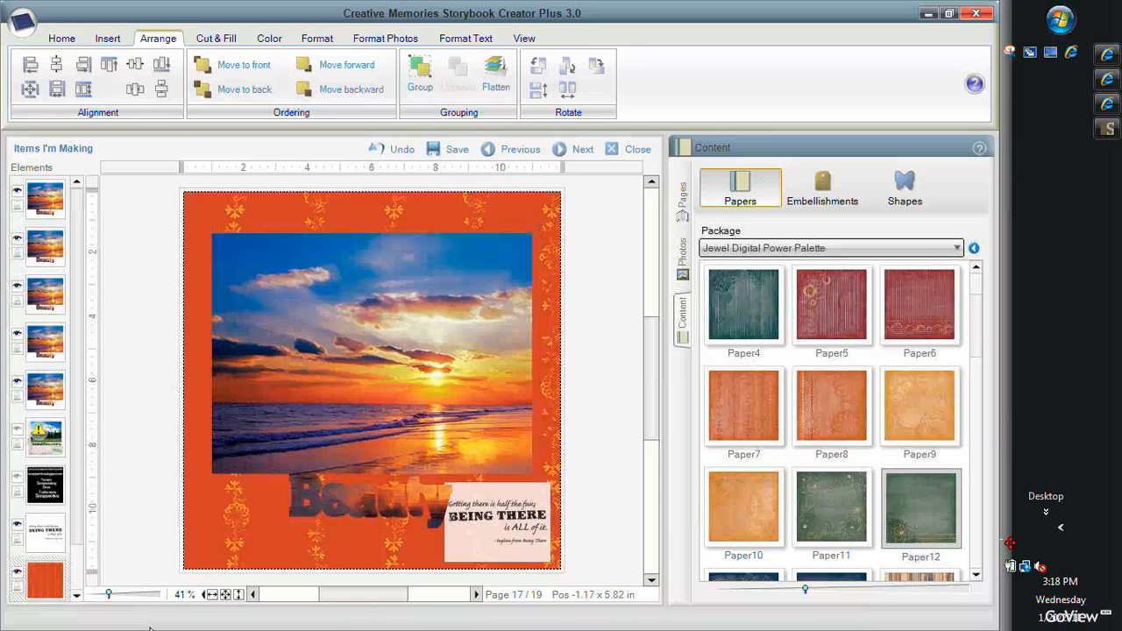
# - Select the four lower sunset copies, leaving out the topmost element, and fill them with white from Standard colors
pyautogui.click(37, 391)
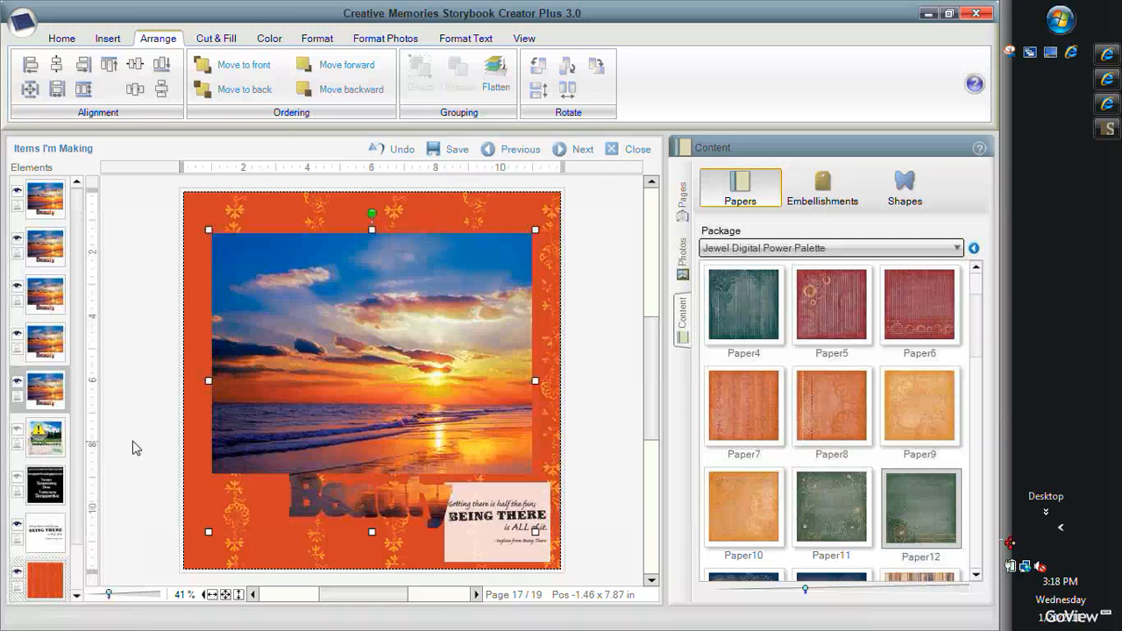
pyautogui.moveTo(51, 396)
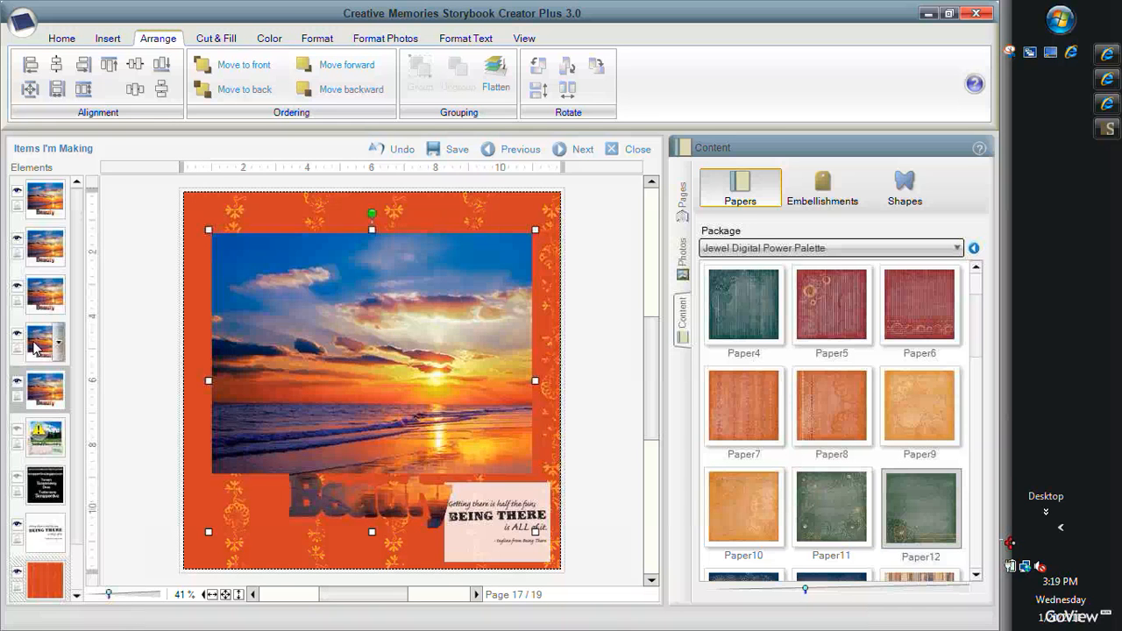
pyautogui.keyDown('ctrl'); pyautogui.click(36, 345); pyautogui.keyUp('ctrl')
pyautogui.keyDown('ctrl'); pyautogui.click(37, 286); pyautogui.keyUp('ctrl')
pyautogui.keyDown('ctrl'); pyautogui.click(39, 241); pyautogui.keyUp('ctrl')
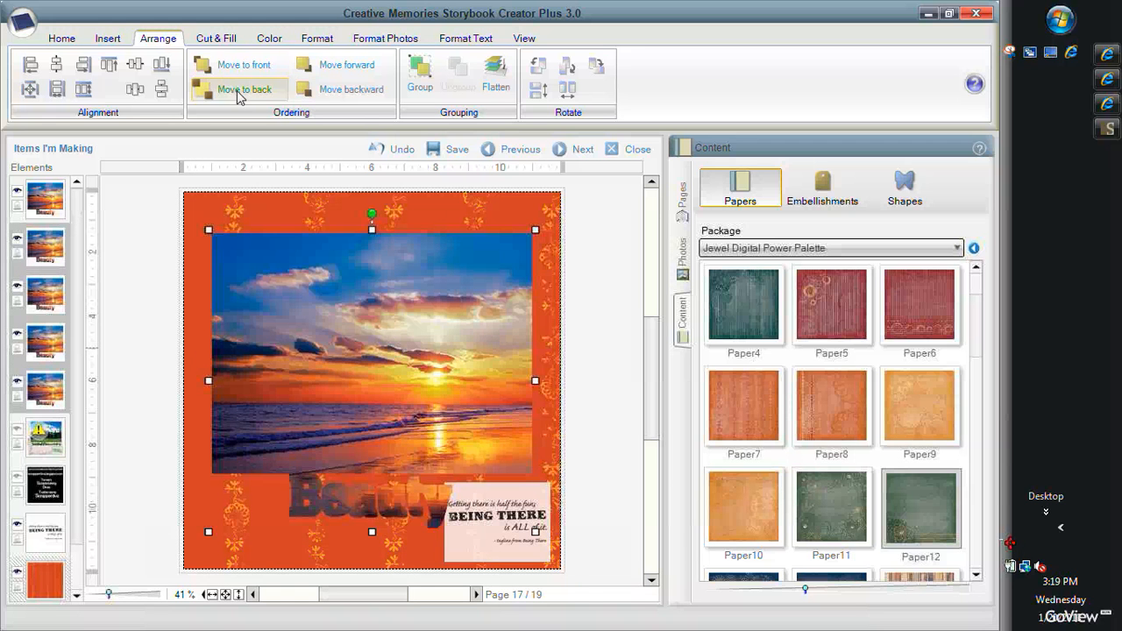
pyautogui.click(211, 40)
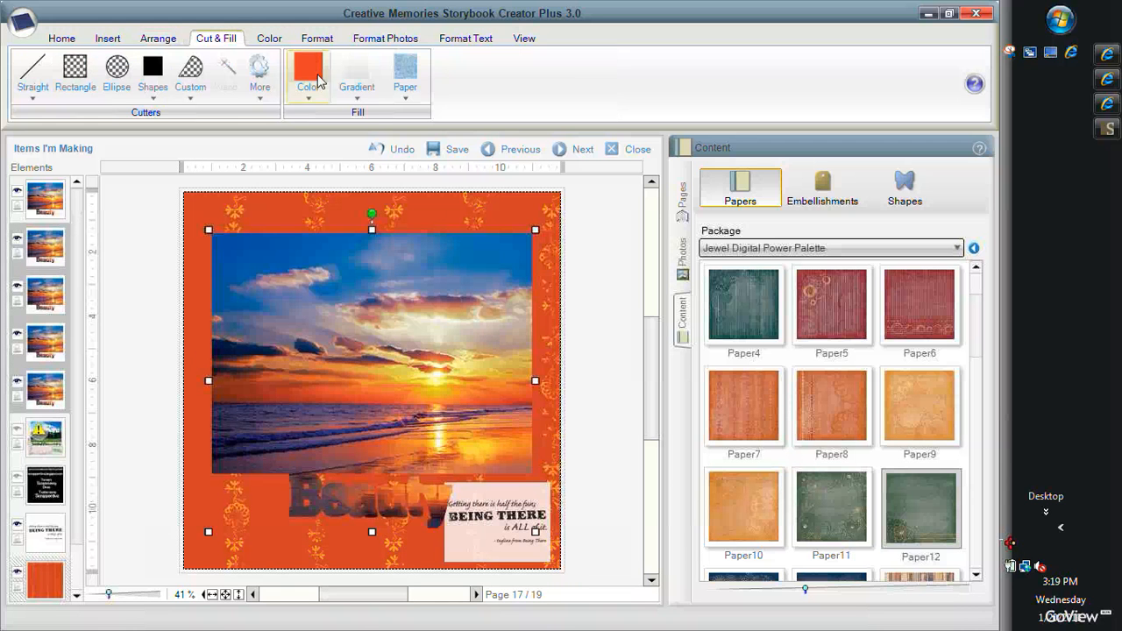
pyautogui.click(307, 98)
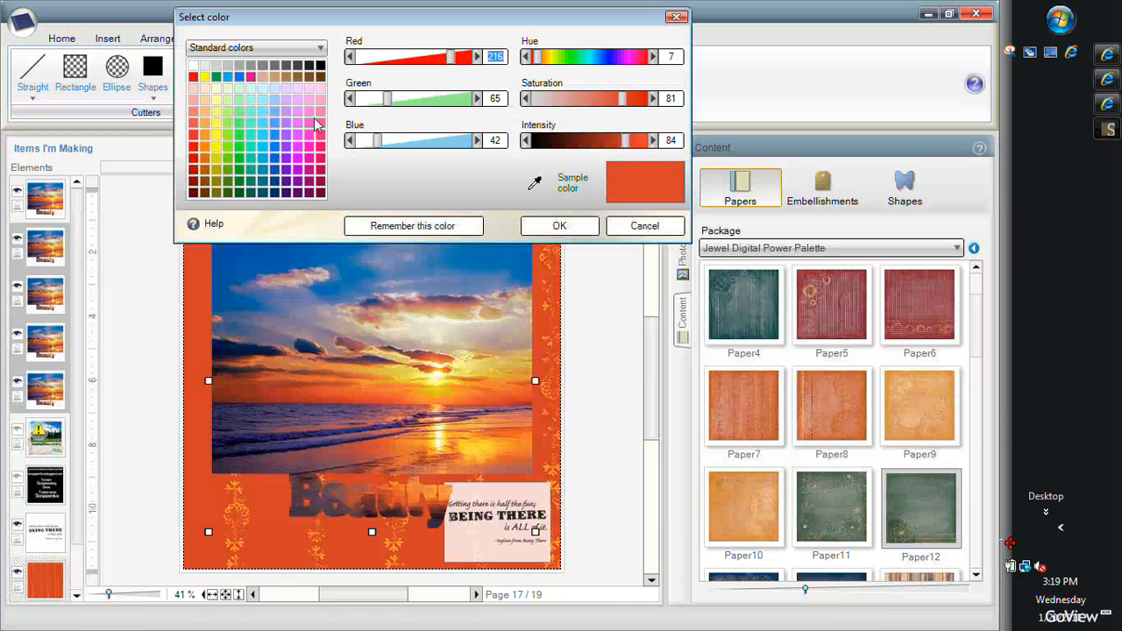
pyautogui.click(193, 66)
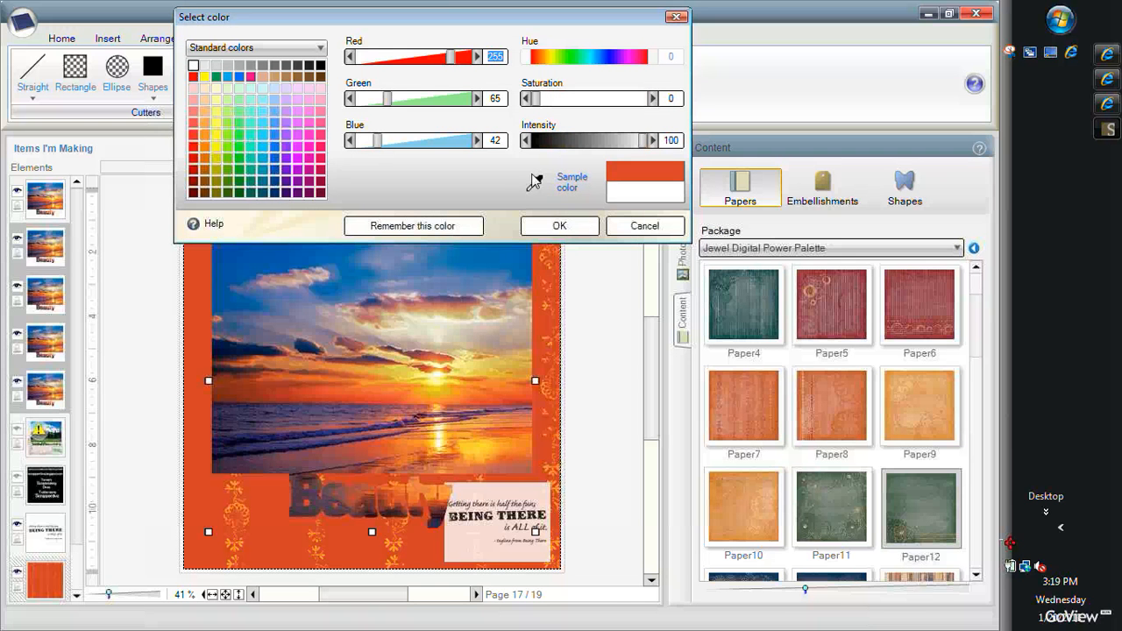
pyautogui.click(559, 226)
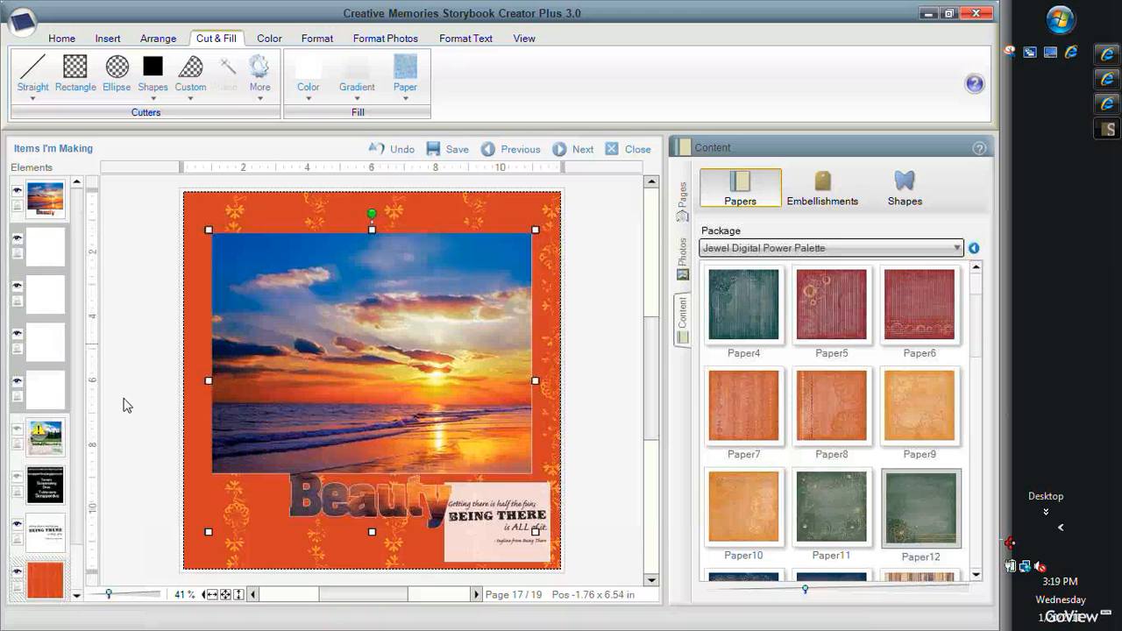
pyautogui.click(121, 401)
# - Nudge the four white copies slightly left, up, right and down respectively to form a thin white outline around the photo and title
pyautogui.click(44, 392)
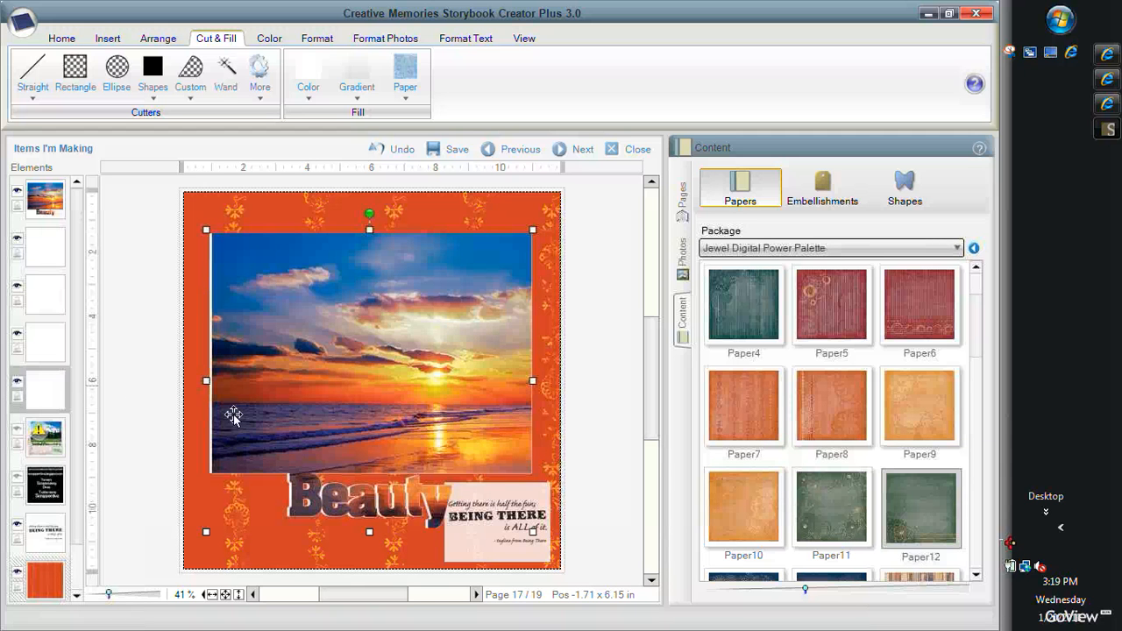
pyautogui.click(33, 347)
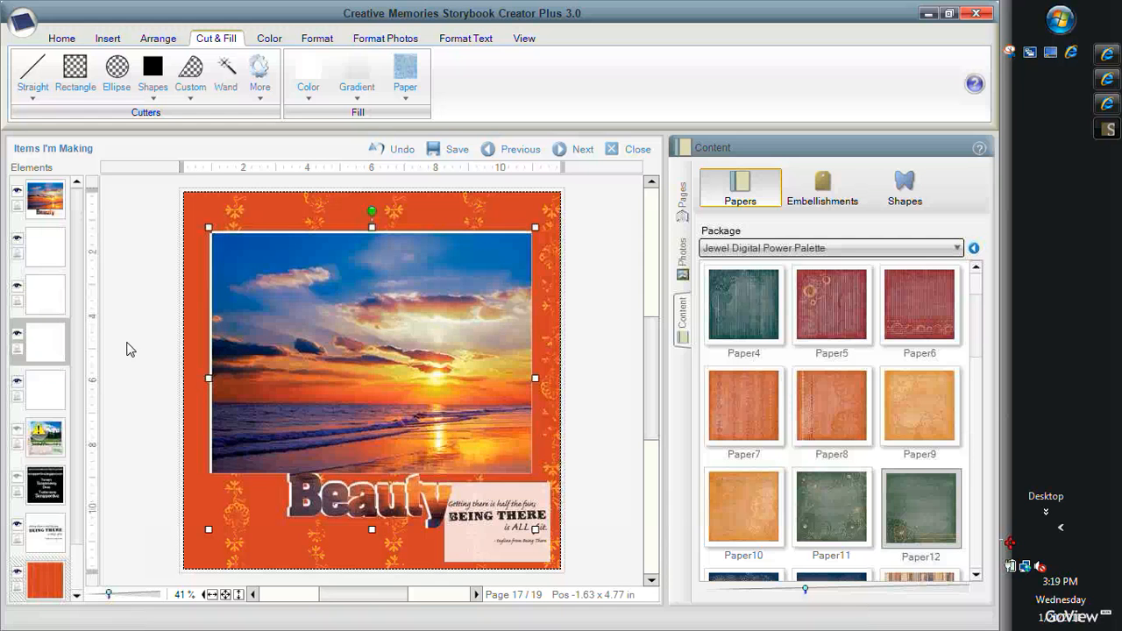
pyautogui.click(140, 314)
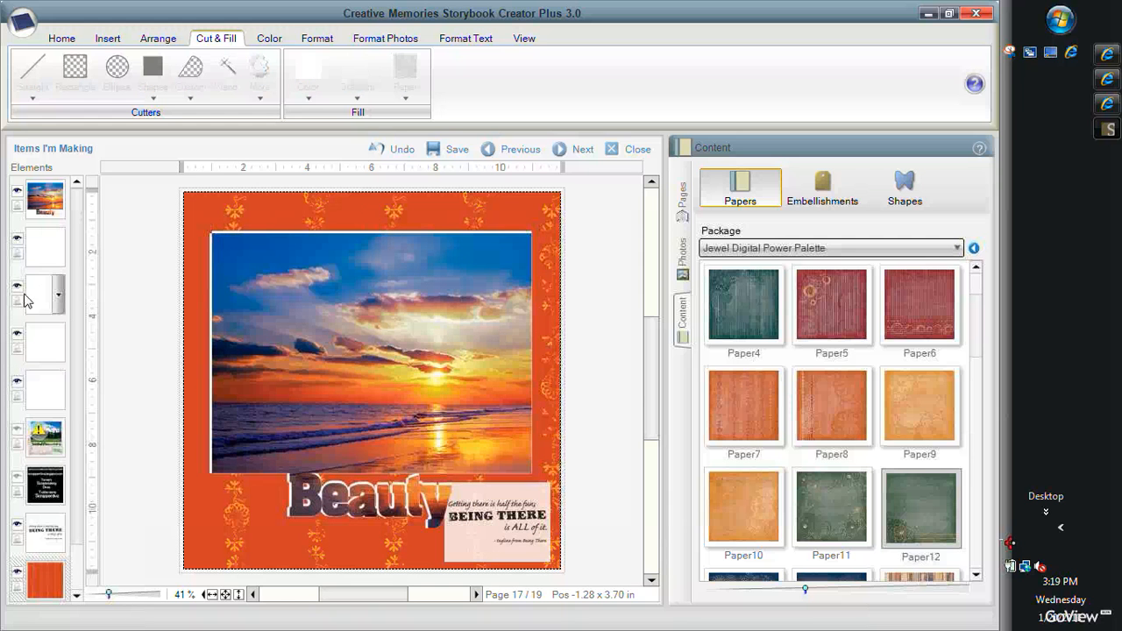
pyautogui.click(35, 295)
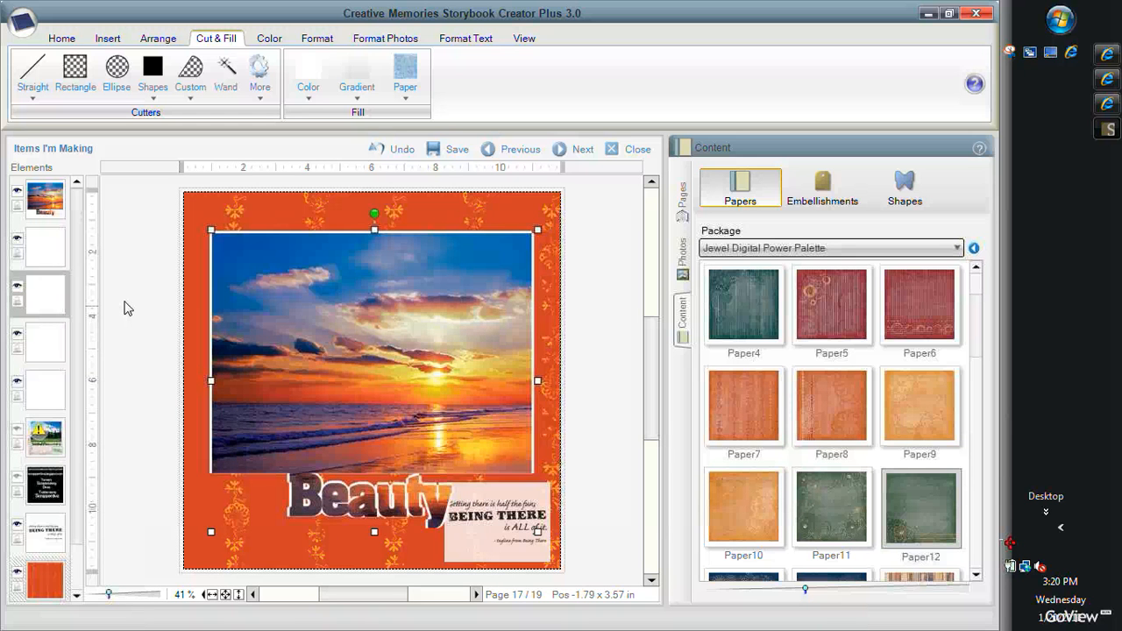
pyautogui.click(63, 267)
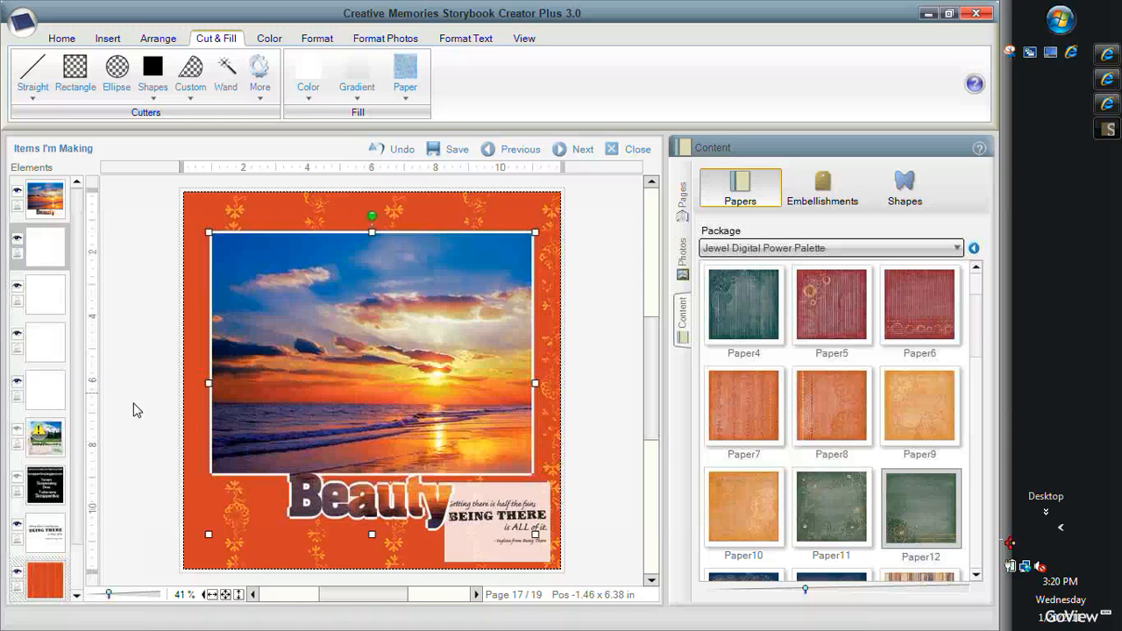
pyautogui.click(134, 409)
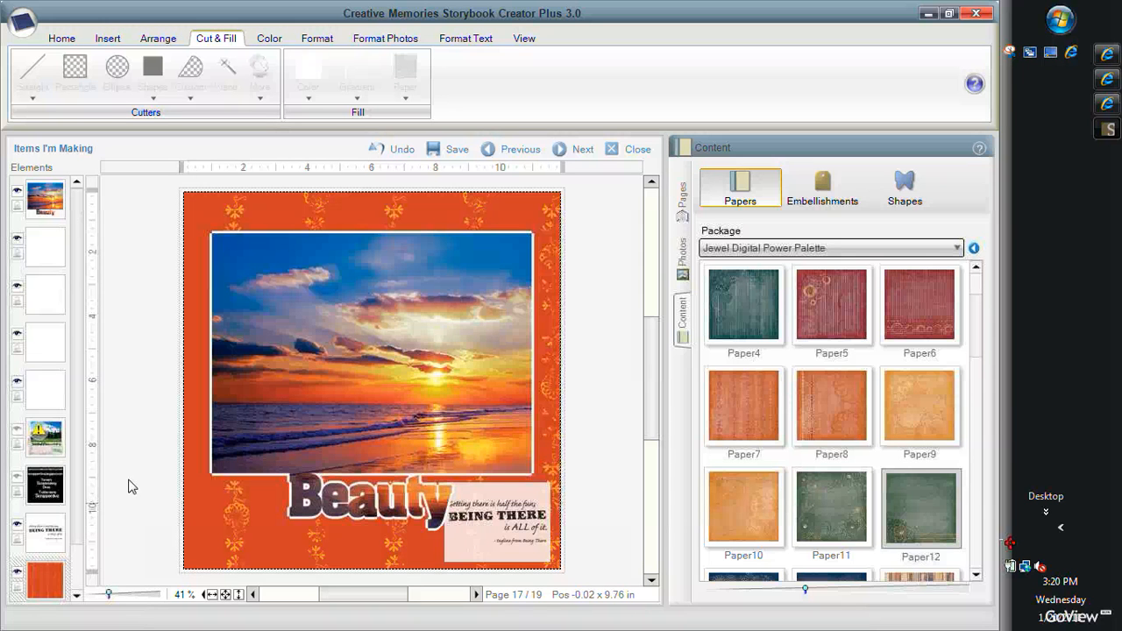
# - Select the four white copies together with the sunset photo and title element and group them
pyautogui.click(39, 399)
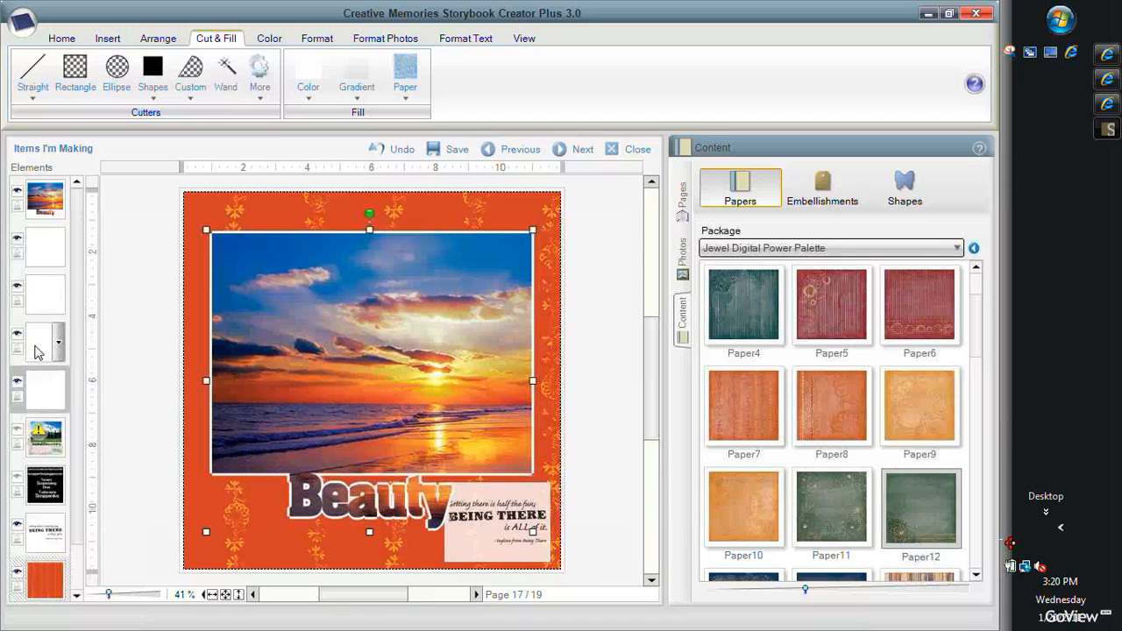
pyautogui.keyDown('ctrl'); pyautogui.click(38, 351); pyautogui.keyUp('ctrl')
pyautogui.keyDown('ctrl'); pyautogui.click(33, 297); pyautogui.keyUp('ctrl')
pyautogui.keyDown('ctrl'); pyautogui.click(37, 250); pyautogui.keyUp('ctrl')
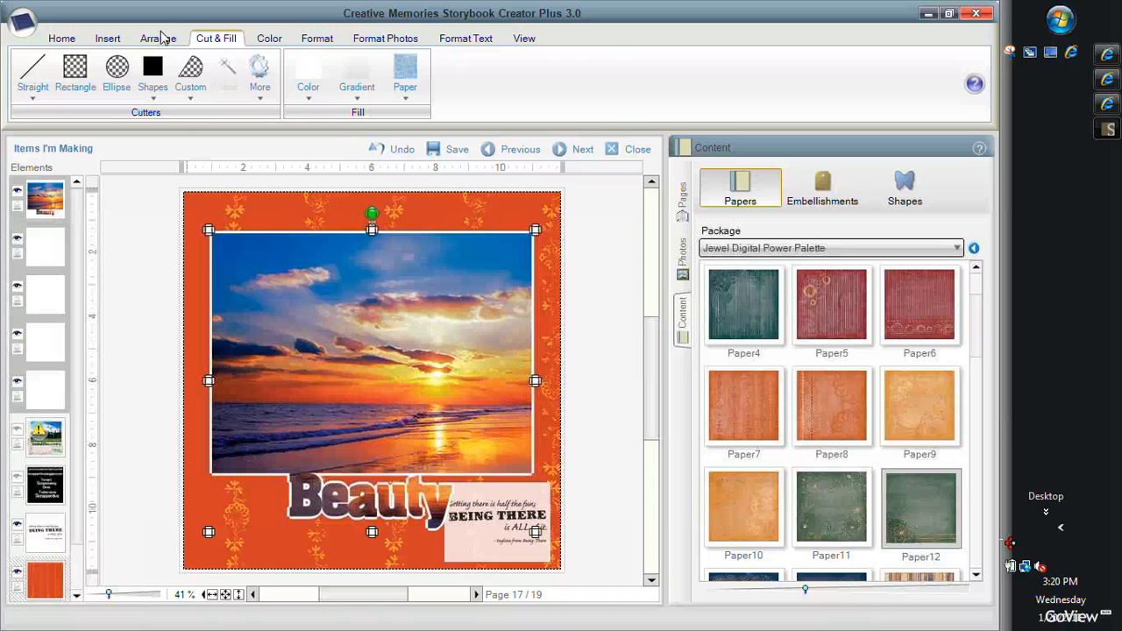
pyautogui.click(158, 38)
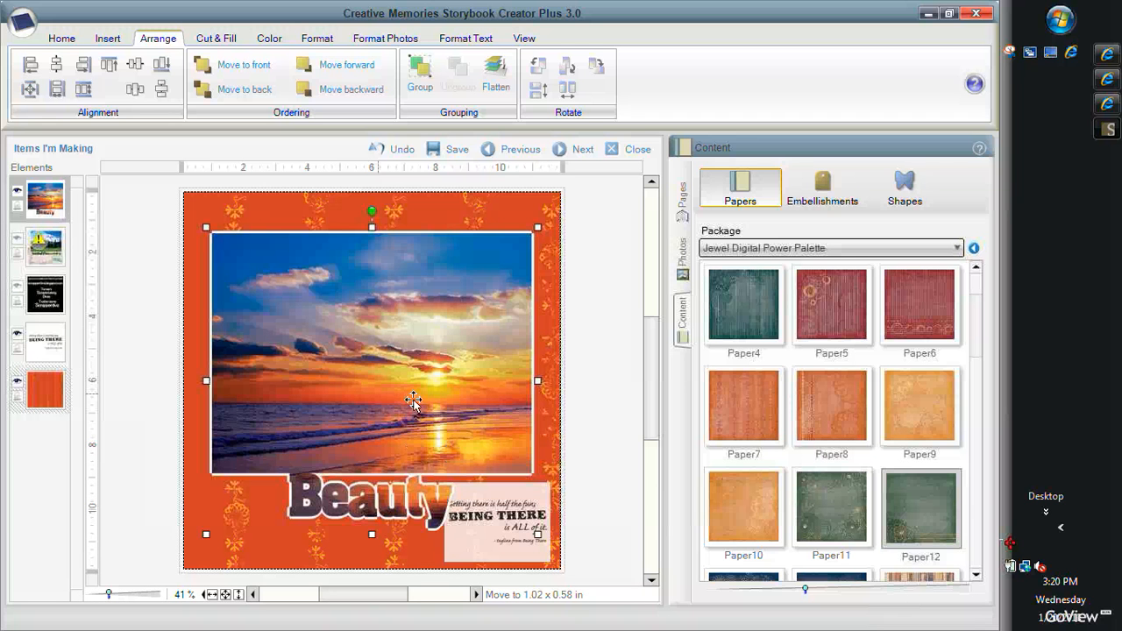
# - Move the grouped photo and title up the page so the photo runs off the page's top edge
pyautogui.moveTo(457, 423); pyautogui.dragTo(460, 401)
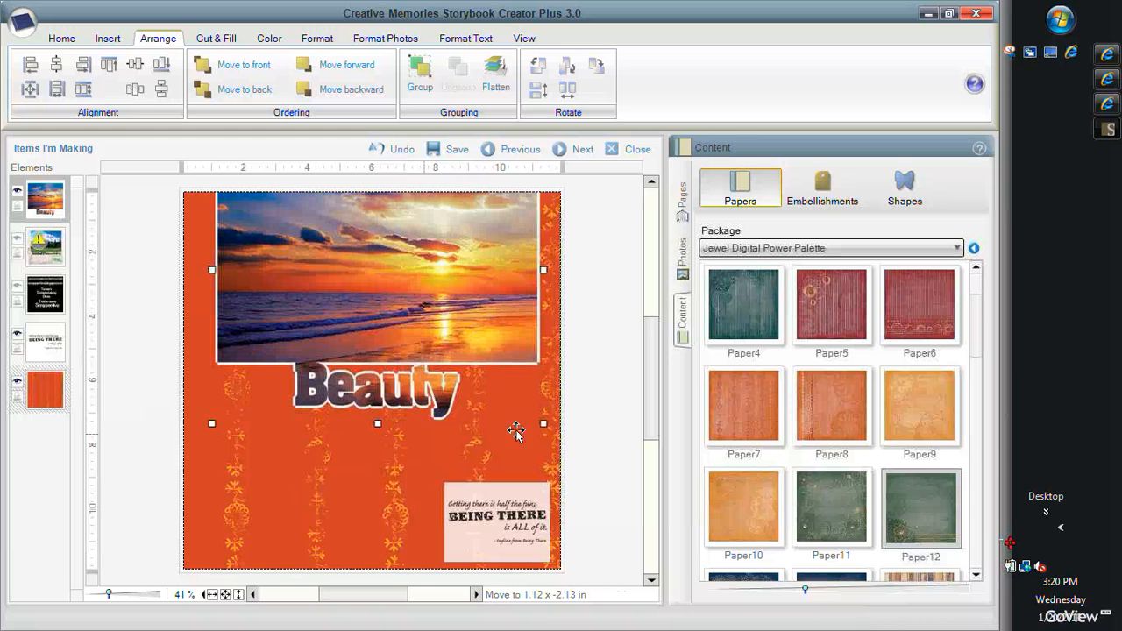
pyautogui.moveTo(415, 309); pyautogui.dragTo(600, 383)
pyautogui.moveTo(404, 325); pyautogui.dragTo(399, 344)
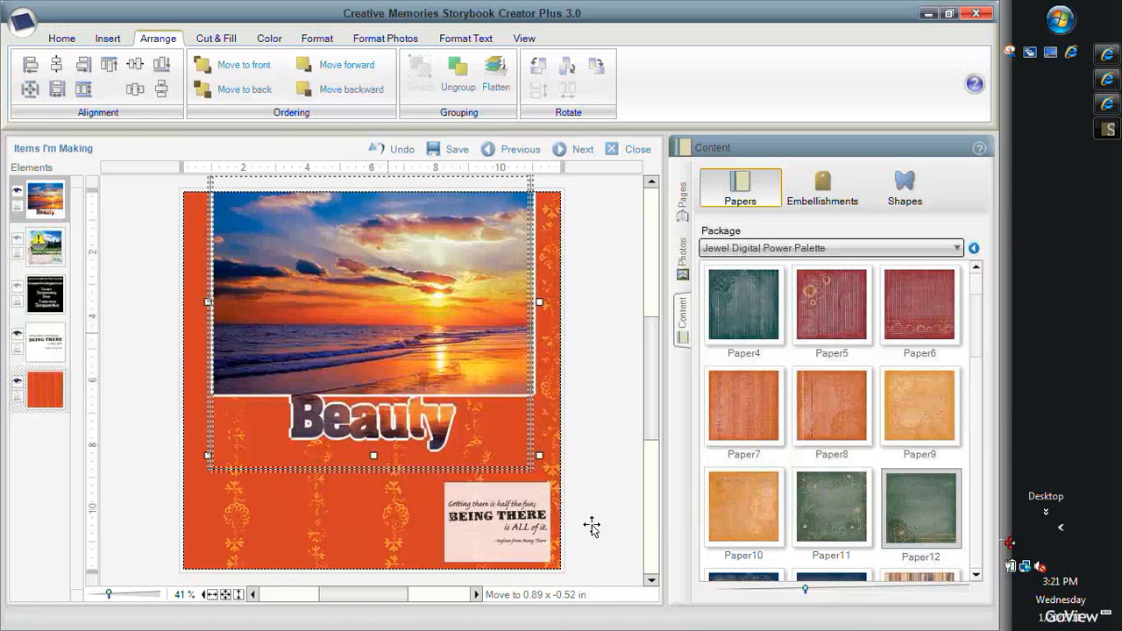
# - Enlarge the quote box slightly to about 3.7 in wide
pyautogui.click(521, 535)
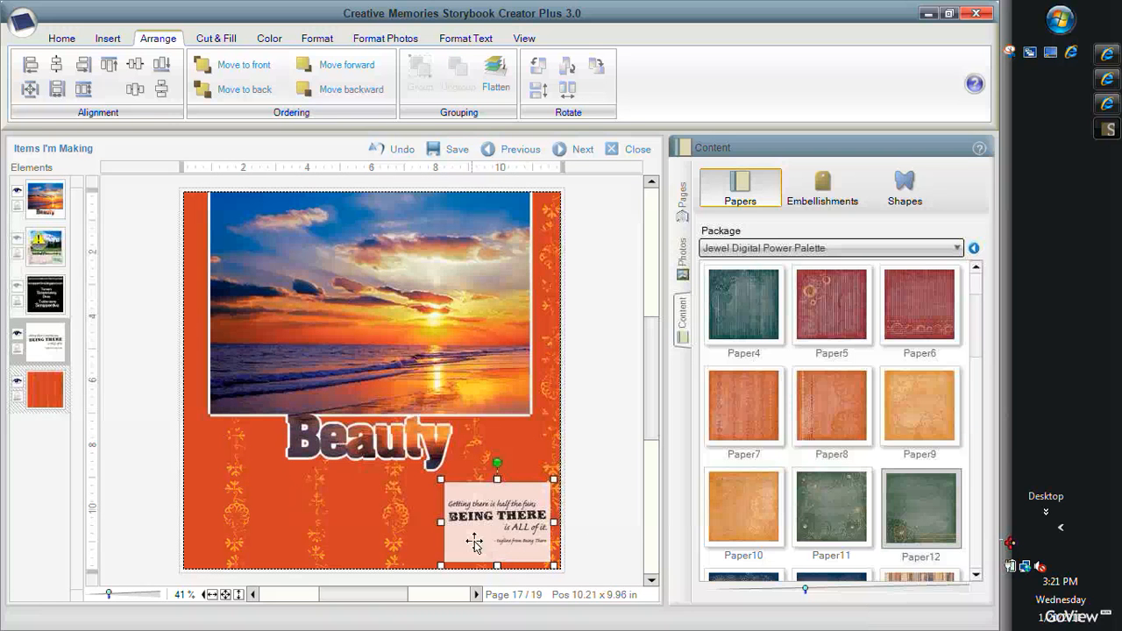
pyautogui.moveTo(440, 522); pyautogui.dragTo(443, 527)
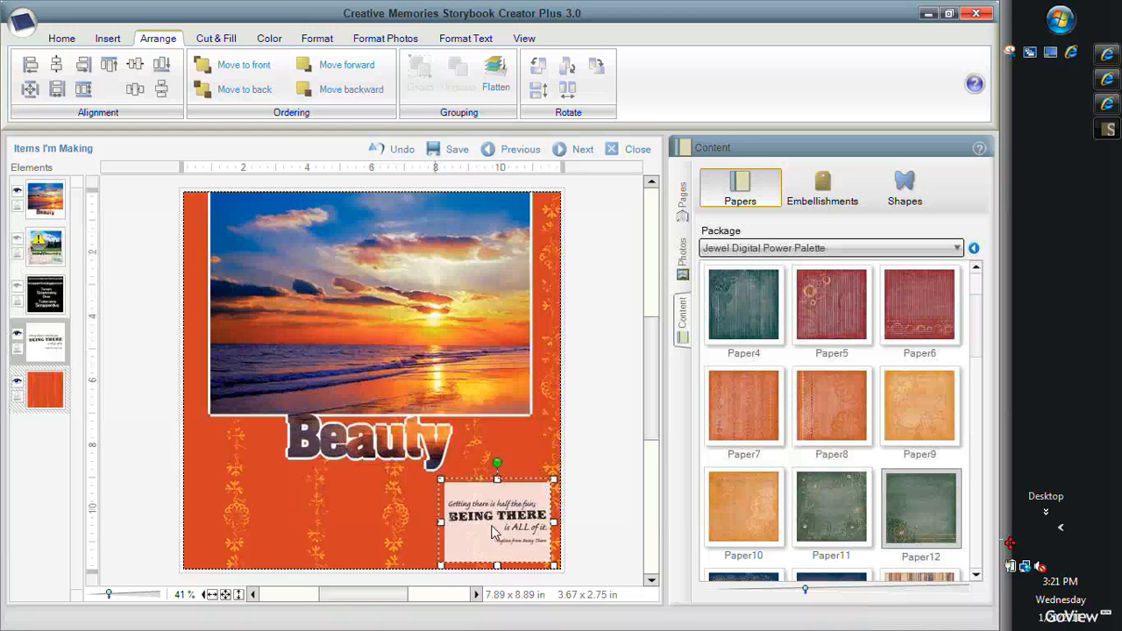
# - Display the Geometric package of shapes in the content library
pyautogui.click(907, 178)
pyautogui.click(957, 249)
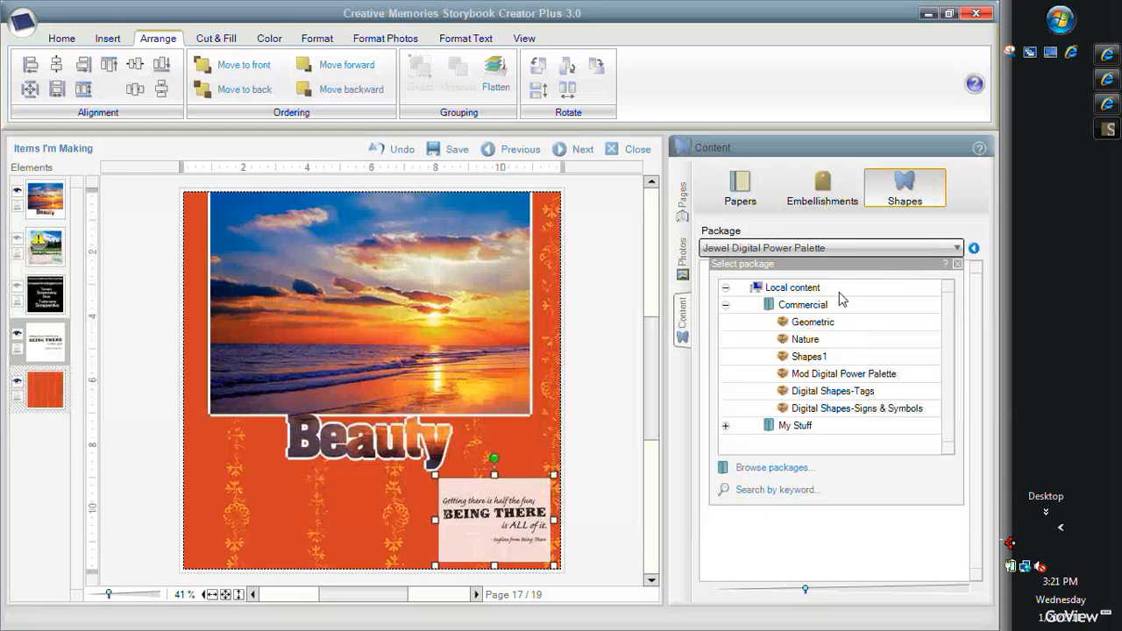
pyautogui.click(820, 322)
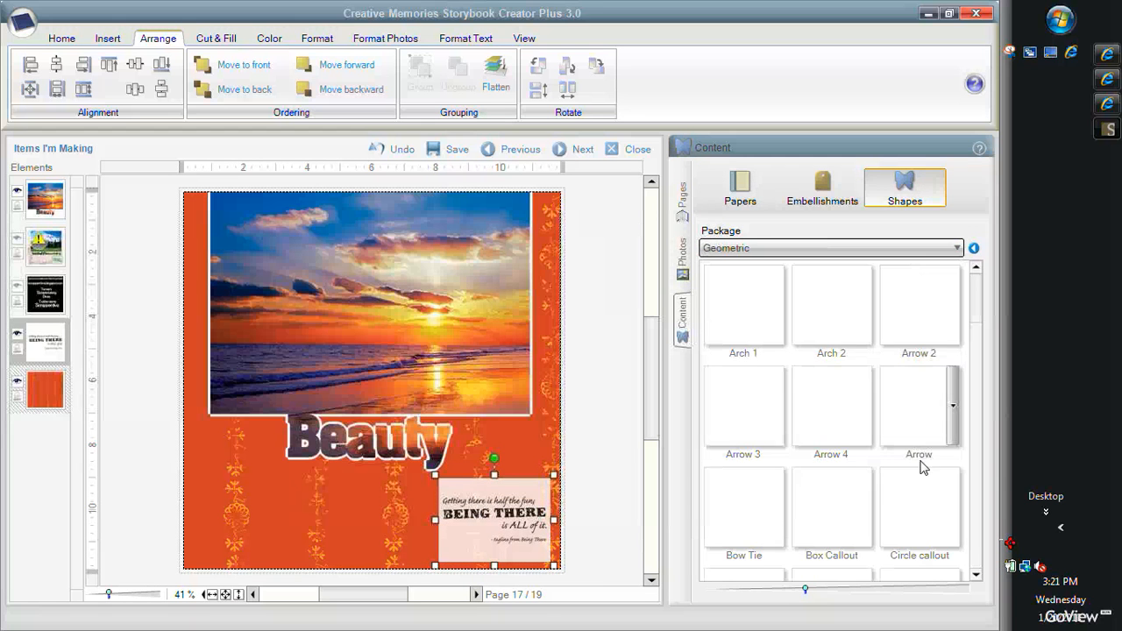
# - Create a white shape on the page from the Geometric package's Rectangle
pyautogui.click(976, 575)
pyautogui.click(977, 575)
pyautogui.click(977, 575)
pyautogui.click(976, 575)
pyautogui.click(976, 575)
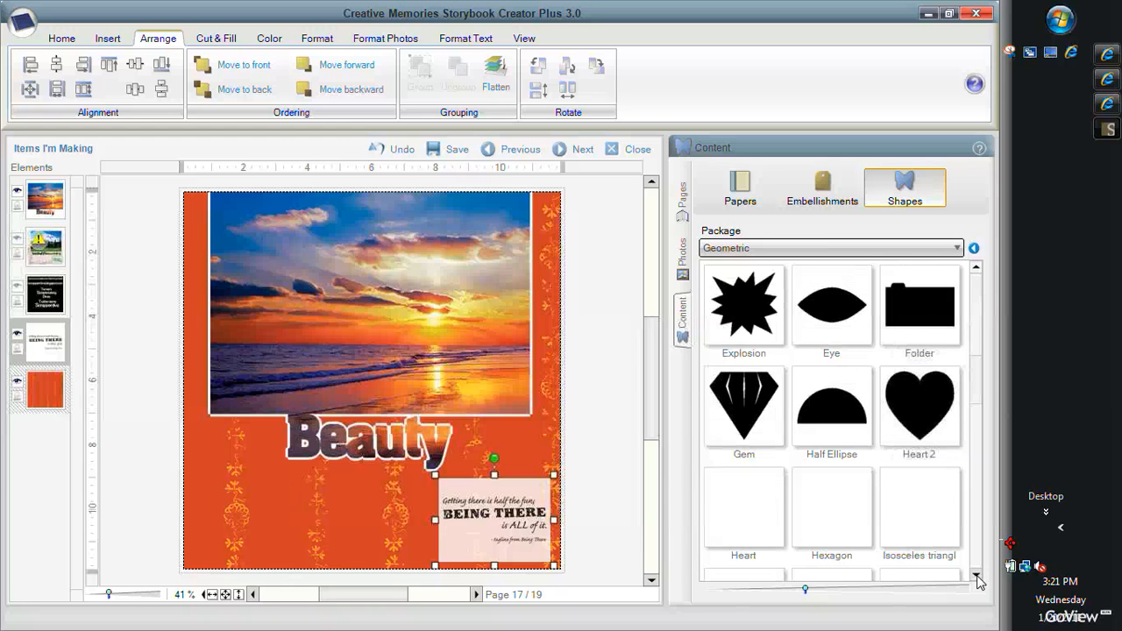
pyautogui.click(976, 576)
pyautogui.click(977, 575)
pyautogui.scroll(-2, 945, 559)
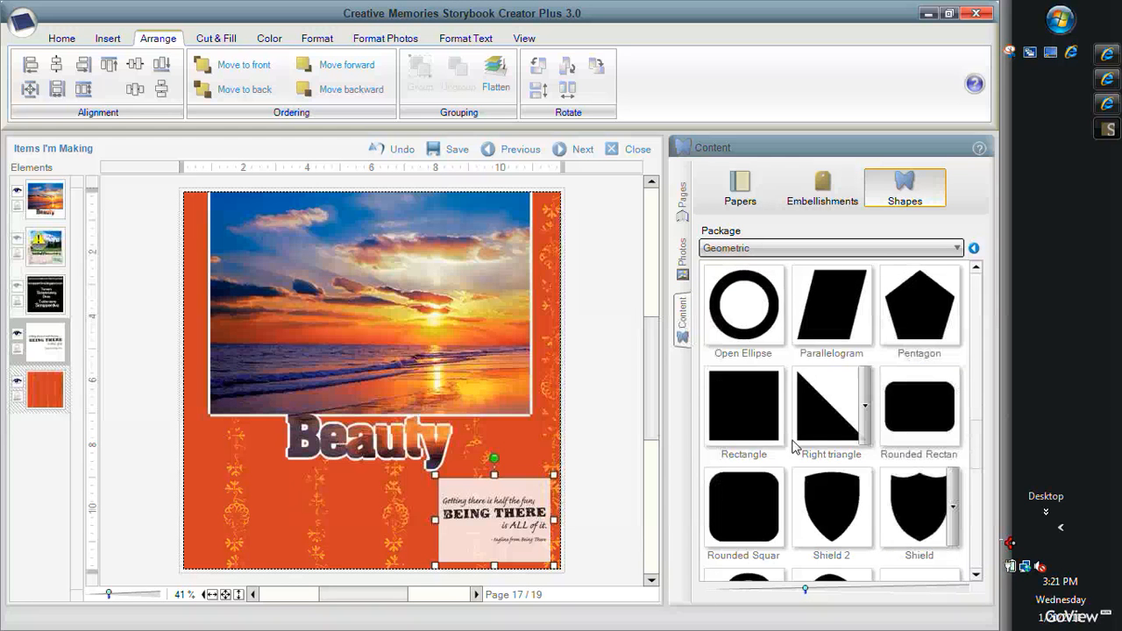
pyautogui.rightClick(778, 405)
pyautogui.click(803, 410)
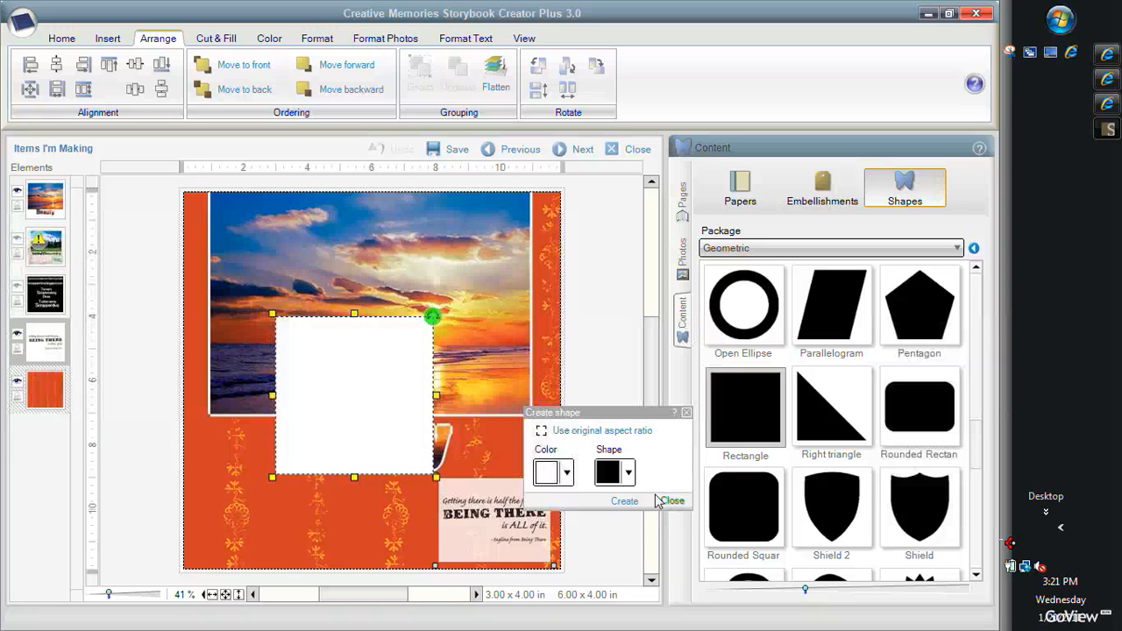
pyautogui.click(624, 500)
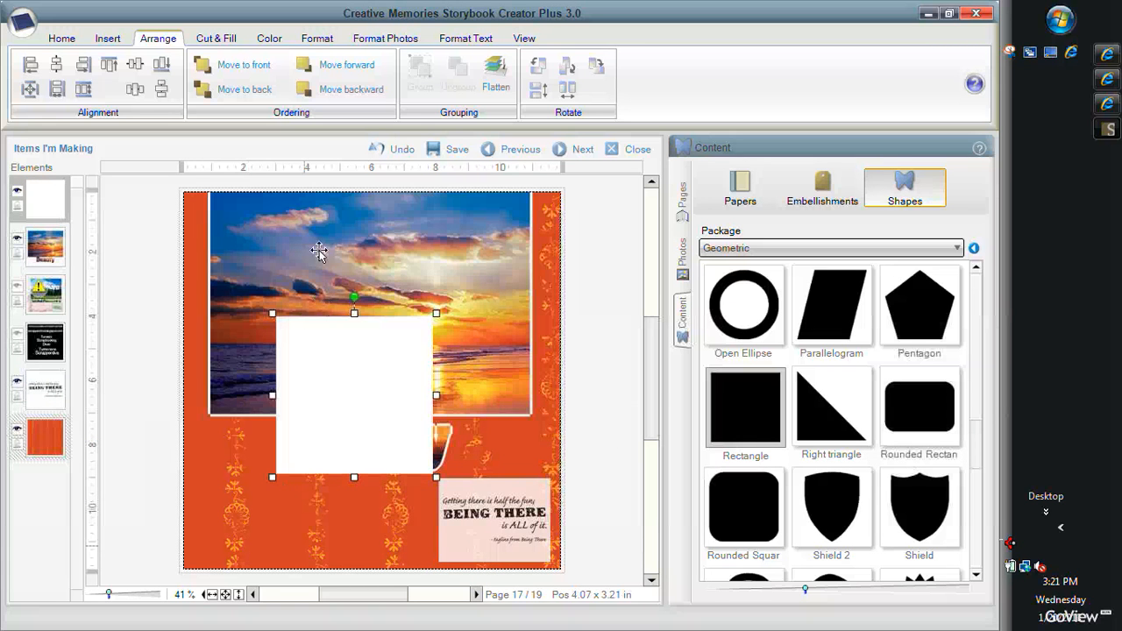
# - Fill the new rectangle with the saved orange-red swatch from My colors
pyautogui.click(216, 37)
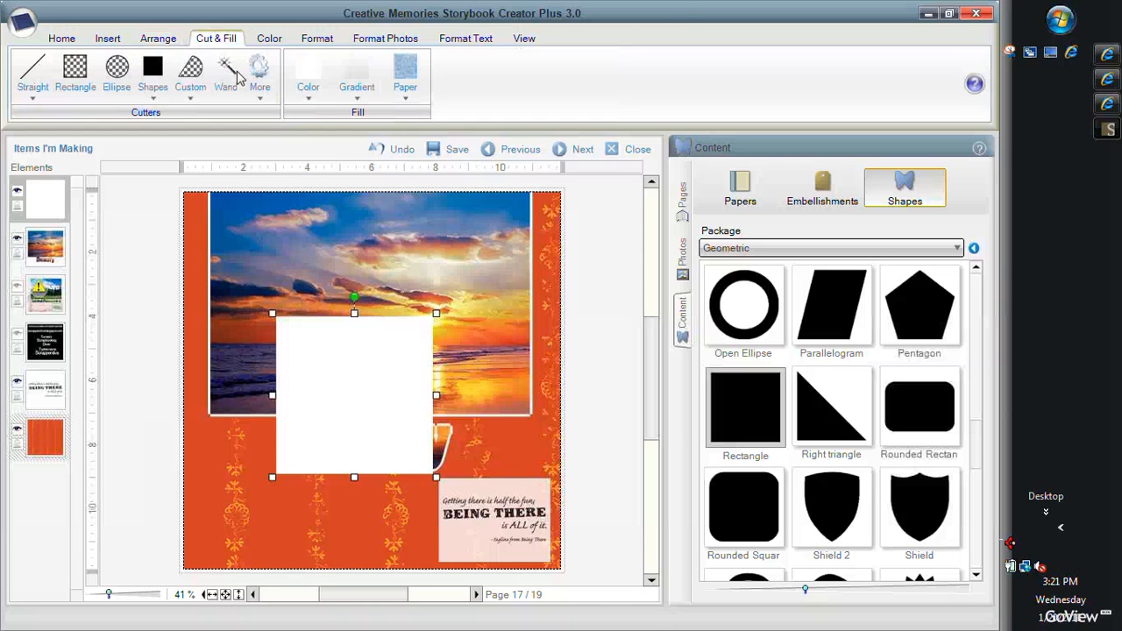
pyautogui.click(309, 91)
pyautogui.click(256, 47)
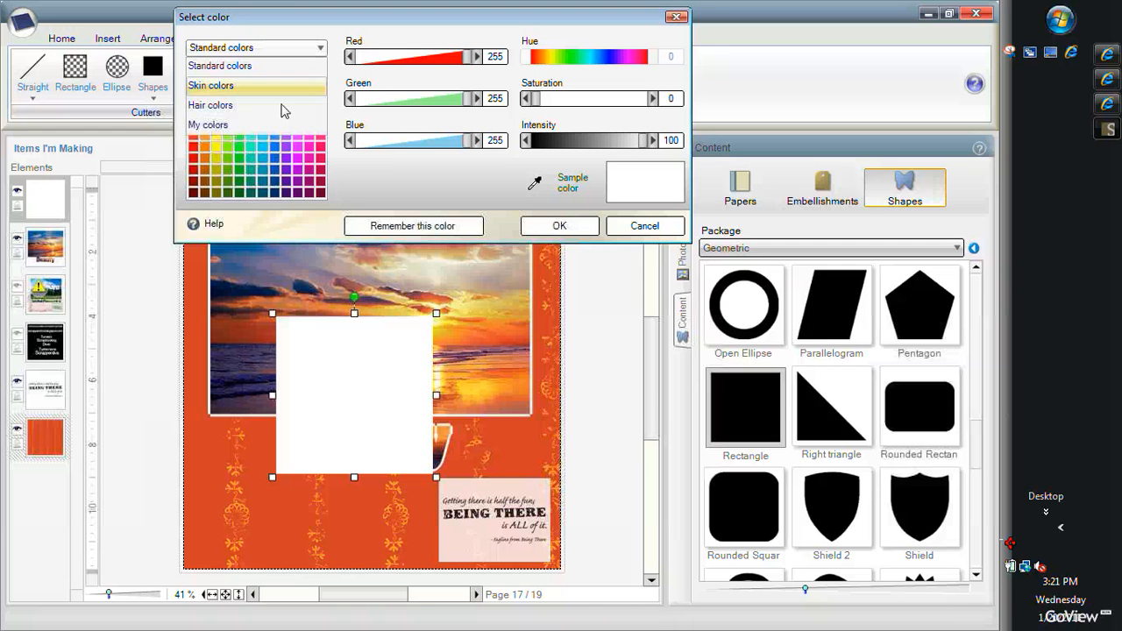
pyautogui.click(196, 126)
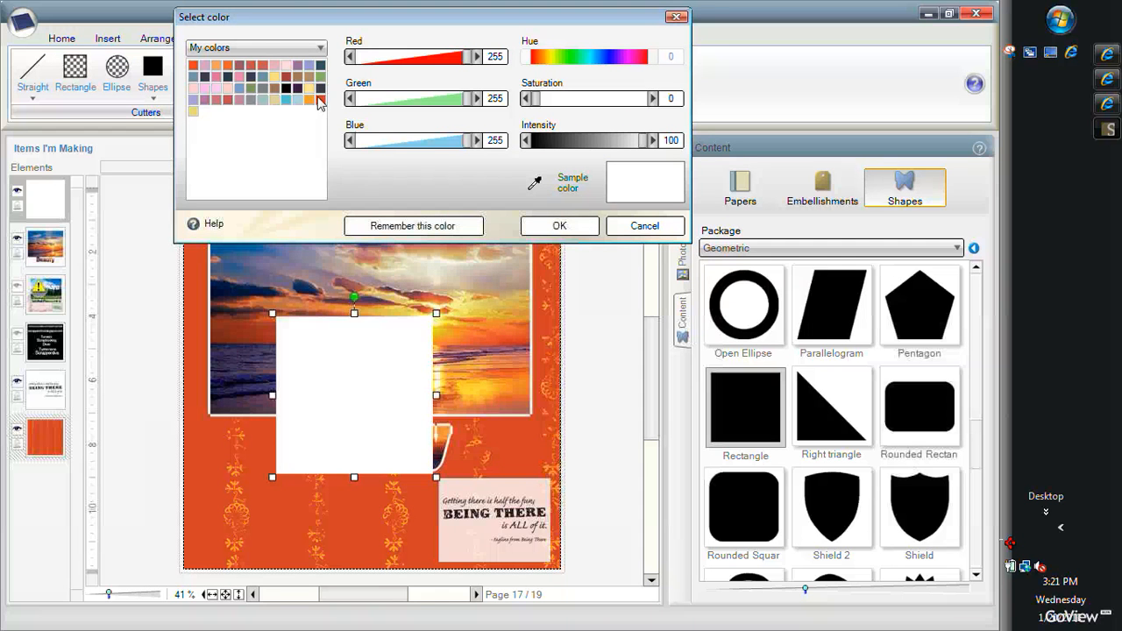
pyautogui.click(321, 99)
pyautogui.click(579, 226)
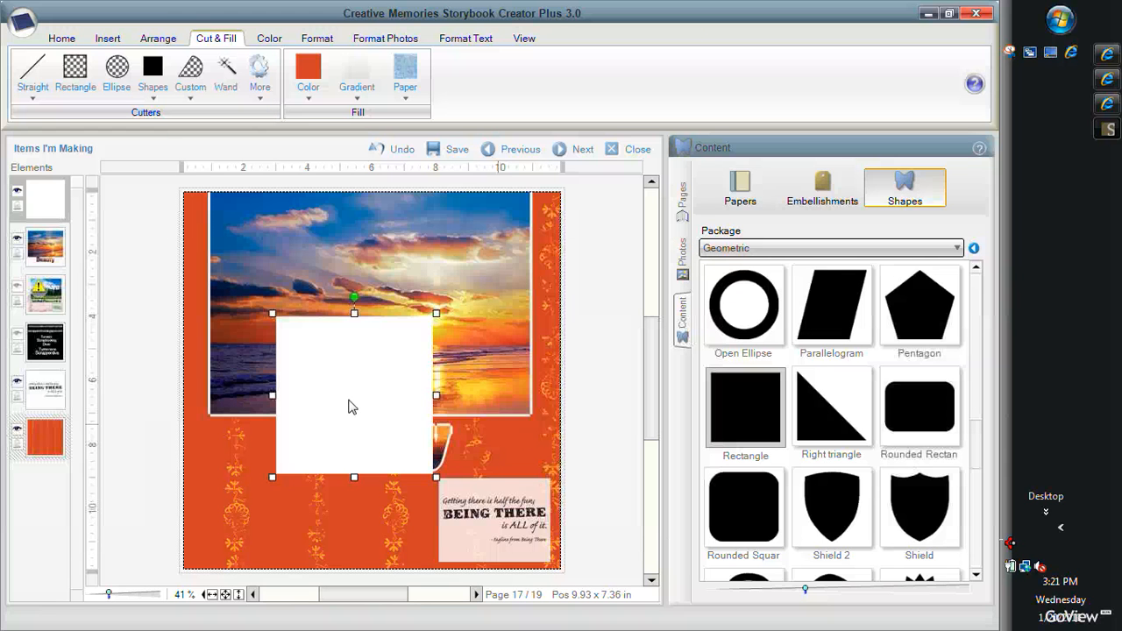
# - Unlock the aspect ratio of the orange-red rectangle so its width and height can be resized independently
pyautogui.click(362, 414)
pyautogui.rightClick(355, 414)
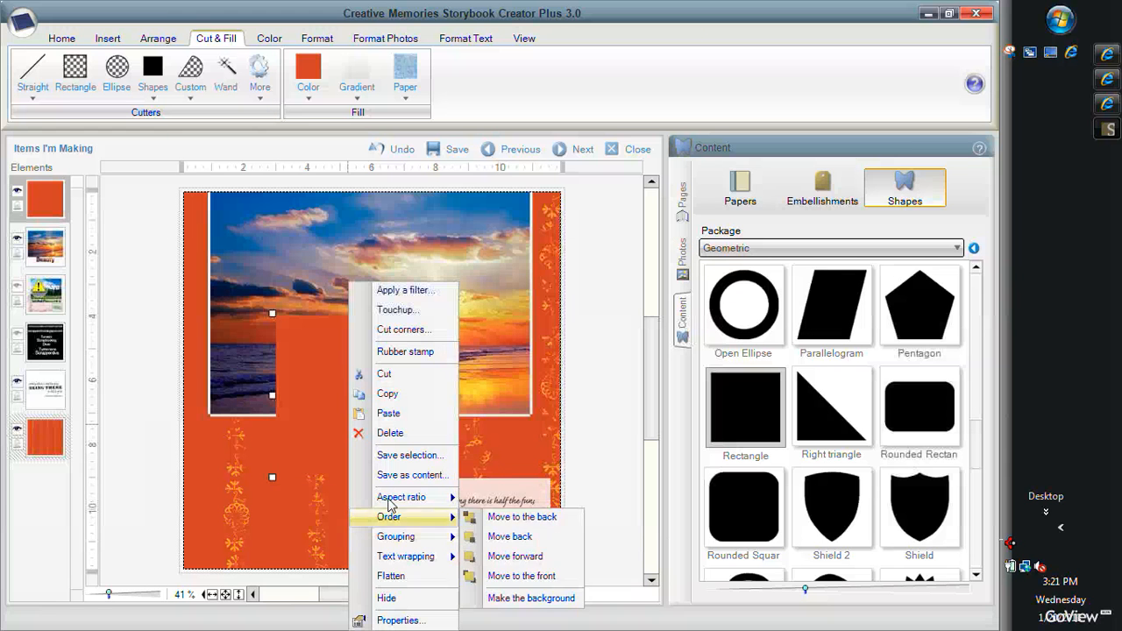
pyautogui.moveTo(458, 497)
pyautogui.click(506, 497)
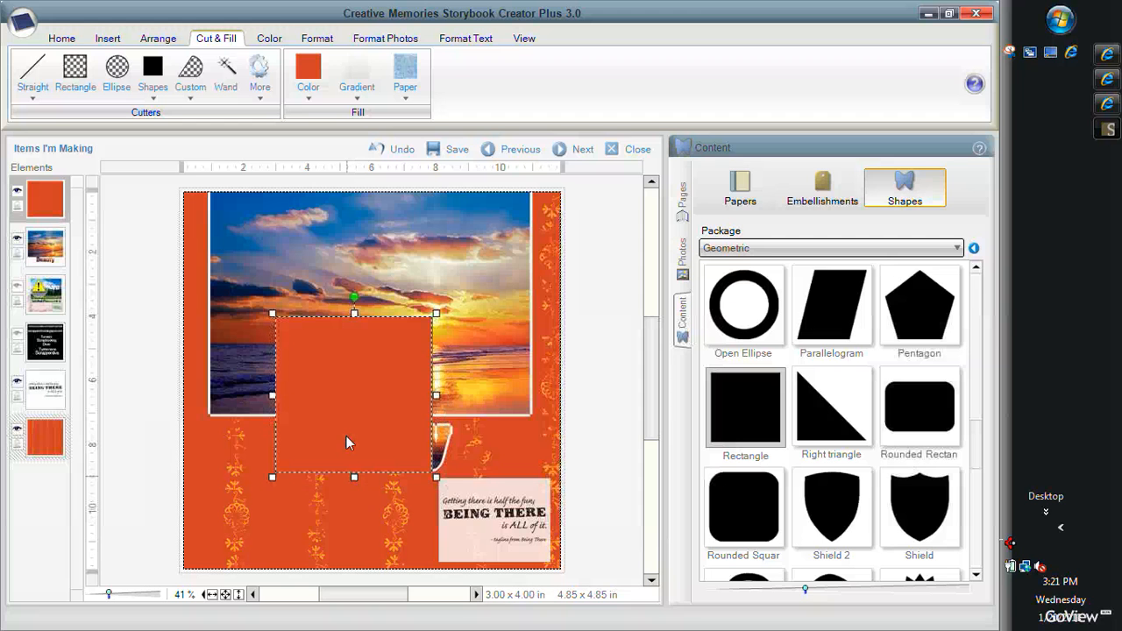
pyautogui.rightClick(355, 475)
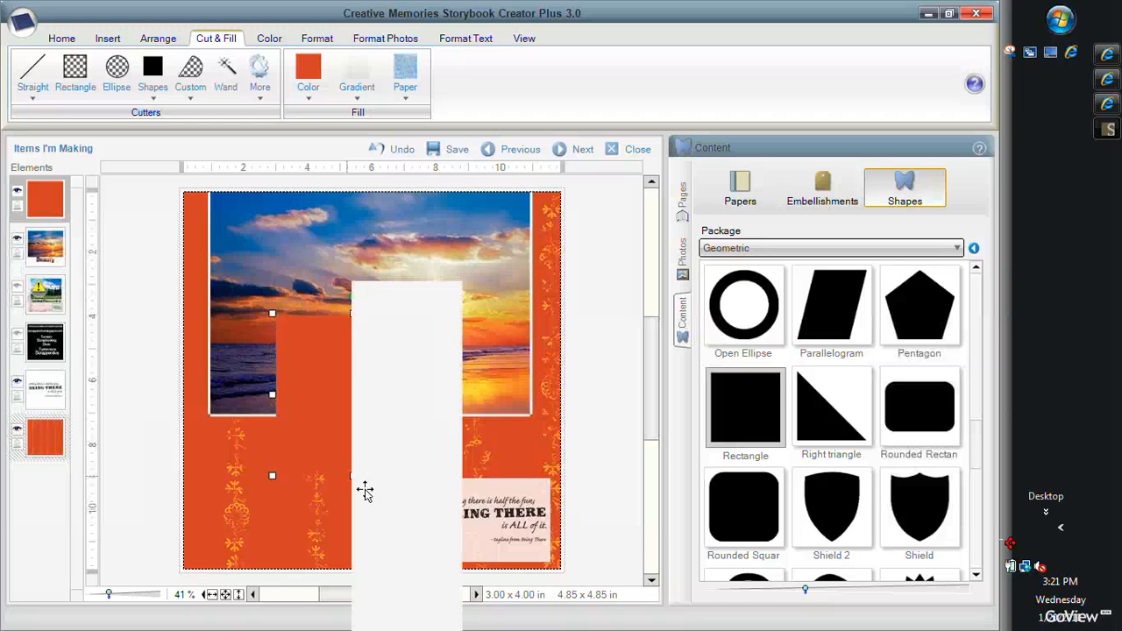
pyautogui.press('Escape')
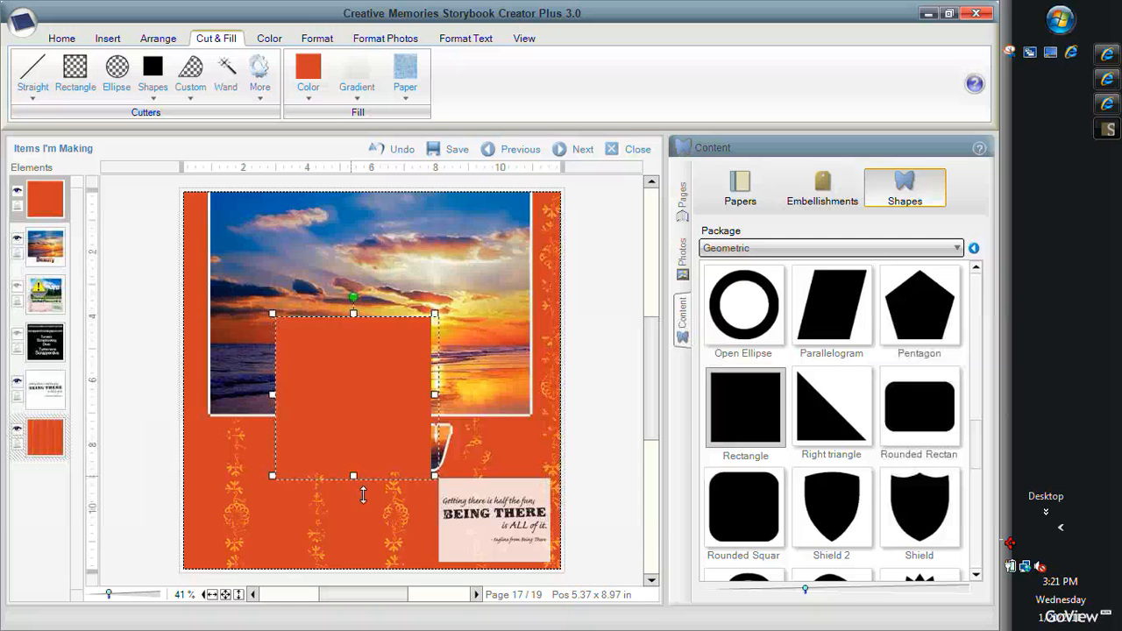
pyautogui.rightClick(331, 412)
pyautogui.moveTo(376, 497)
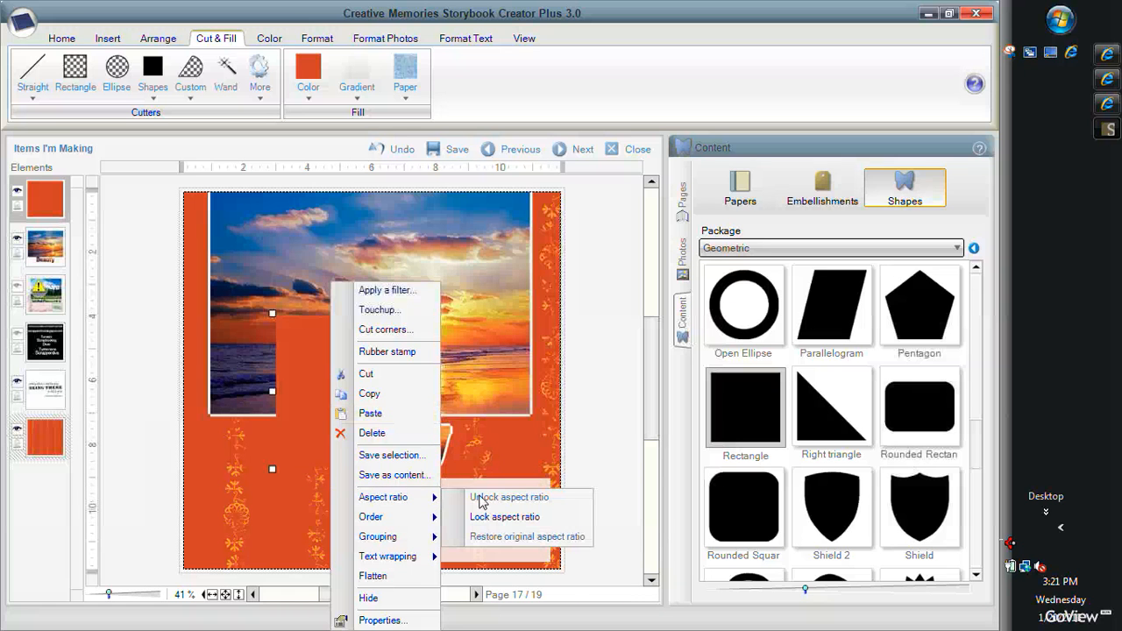
pyautogui.click(496, 517)
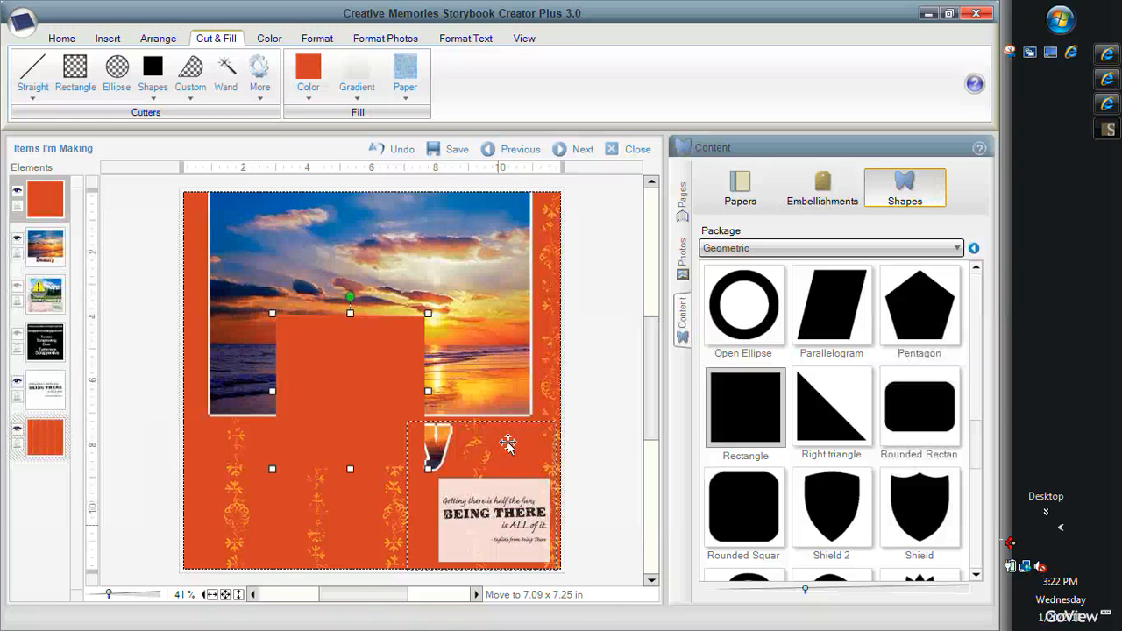
# - Fit the orange-red rectangle behind the quote box in the page's lower-right corner, about 3 in tall and slightly wider than the quote
pyautogui.moveTo(509, 445); pyautogui.dragTo(479, 473)
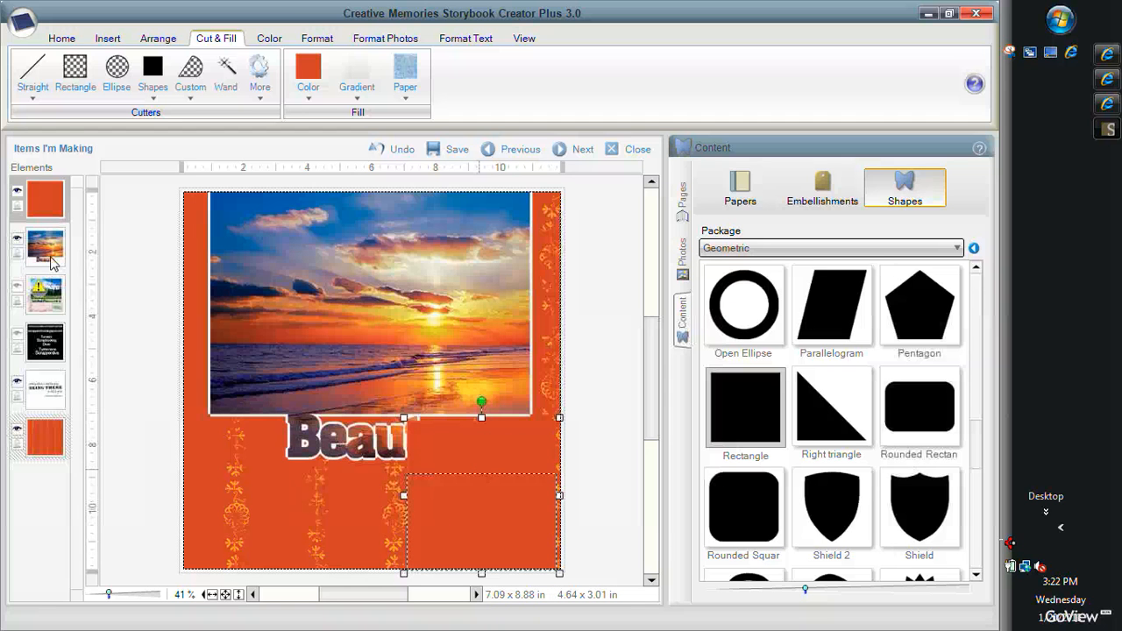
pyautogui.moveTo(37, 203); pyautogui.dragTo(44, 394)
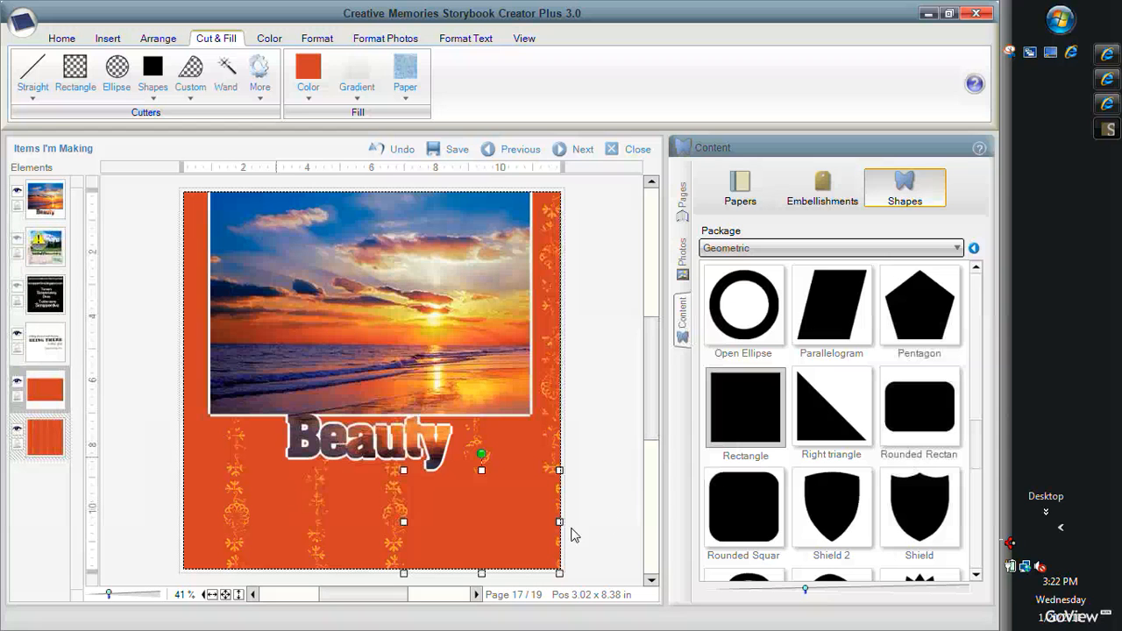
pyautogui.moveTo(403, 523); pyautogui.dragTo(449, 531)
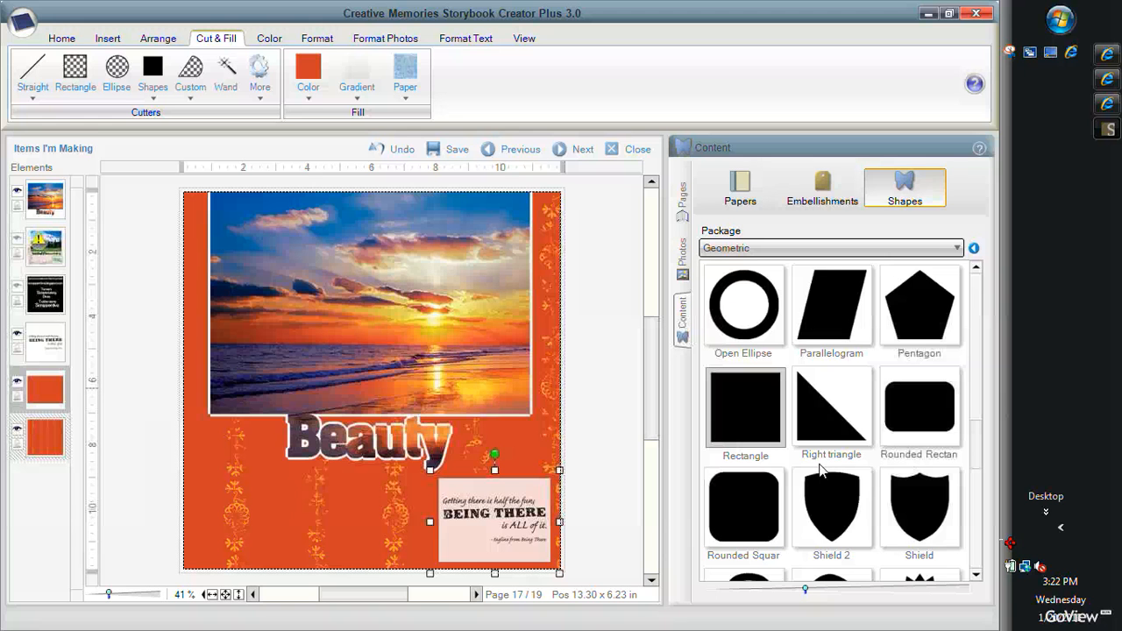
pyautogui.rightClick(1011, 544)
pyautogui.click(894, 426)
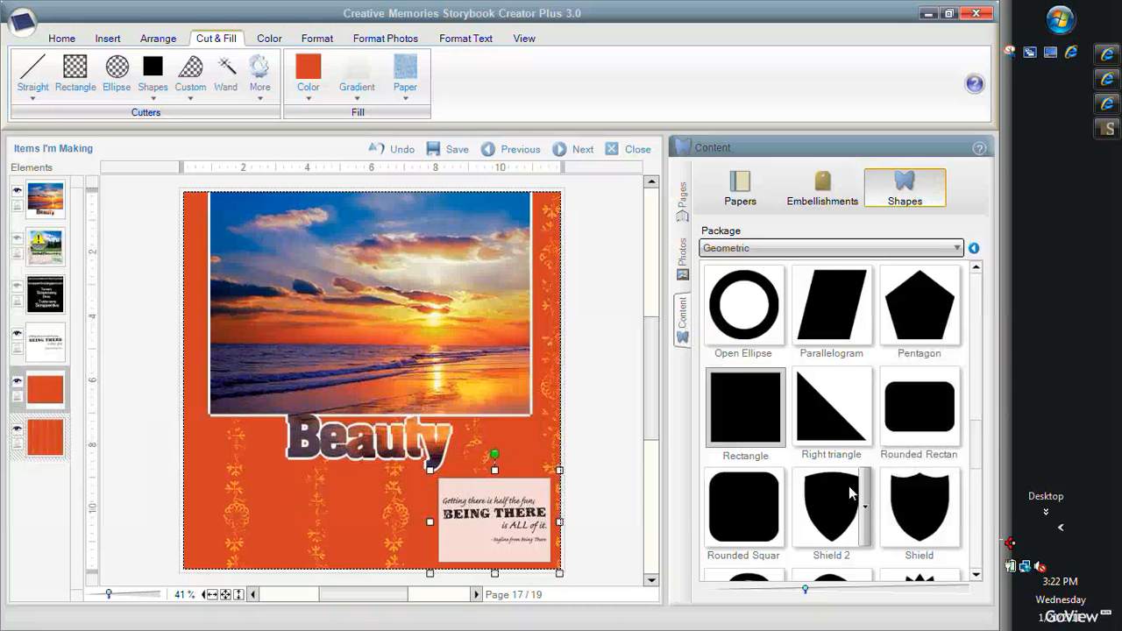